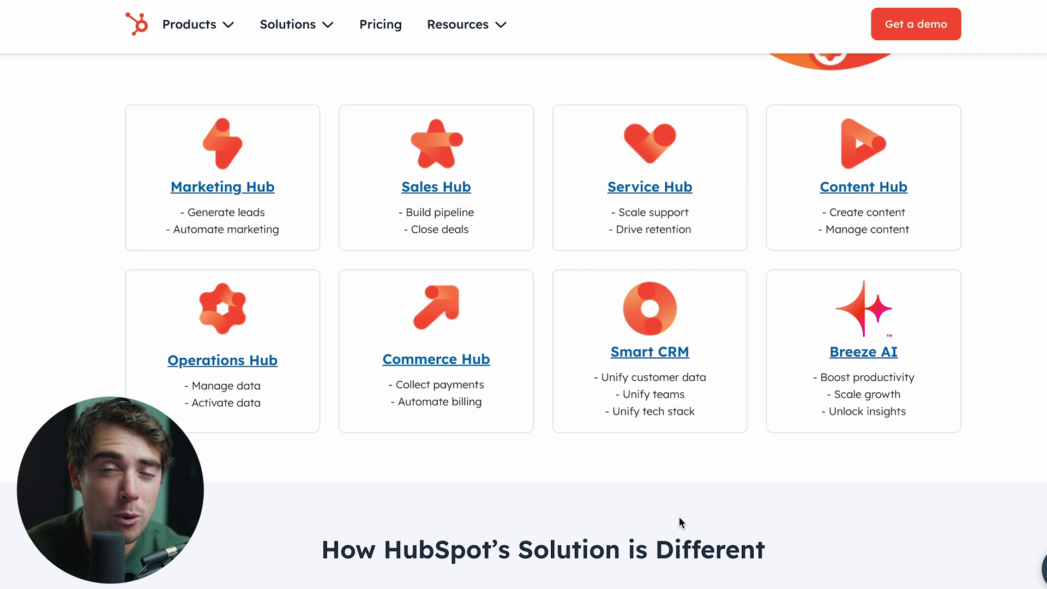
# Scroll down the HubSpot site to the Get Started With HubSpot free sign-up offer
pyautogui.scroll(-10, 218, 427)
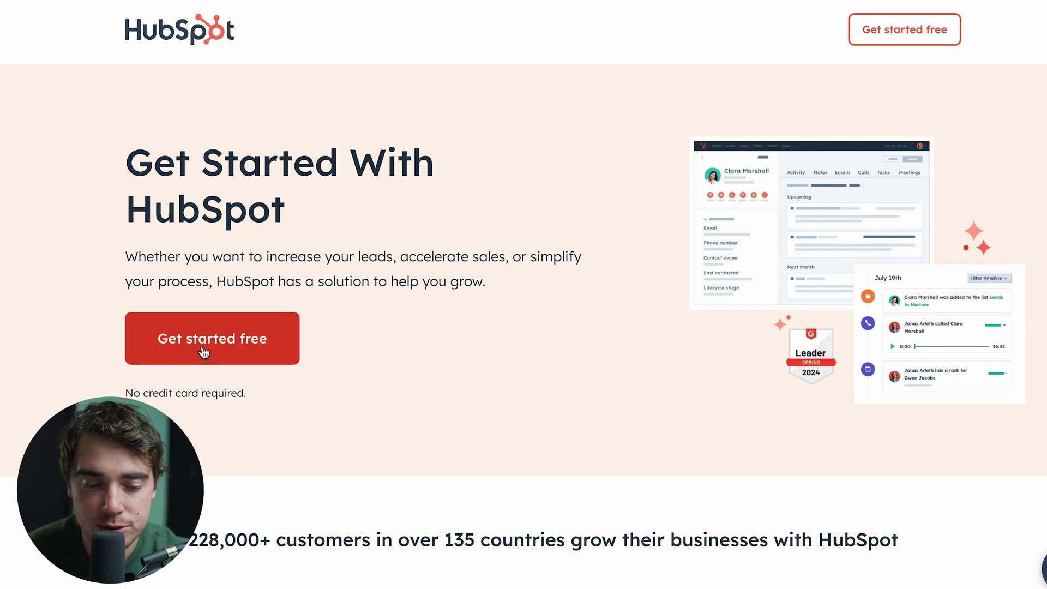
# Start a free sign-up with your e-mail, answering Yes, Yes, industry Retail and role Owner
pyautogui.click(226, 356)
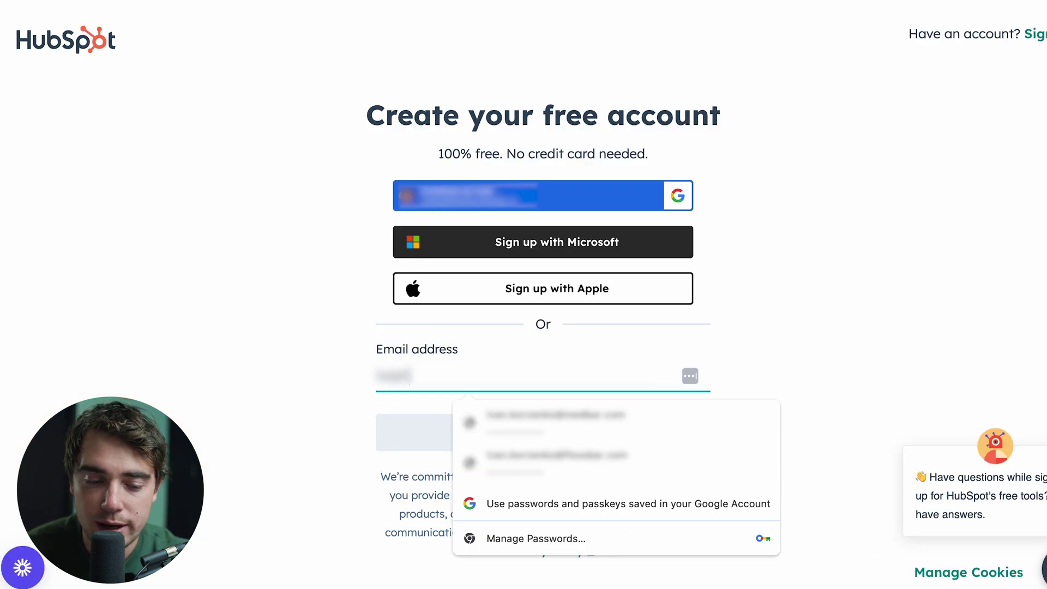
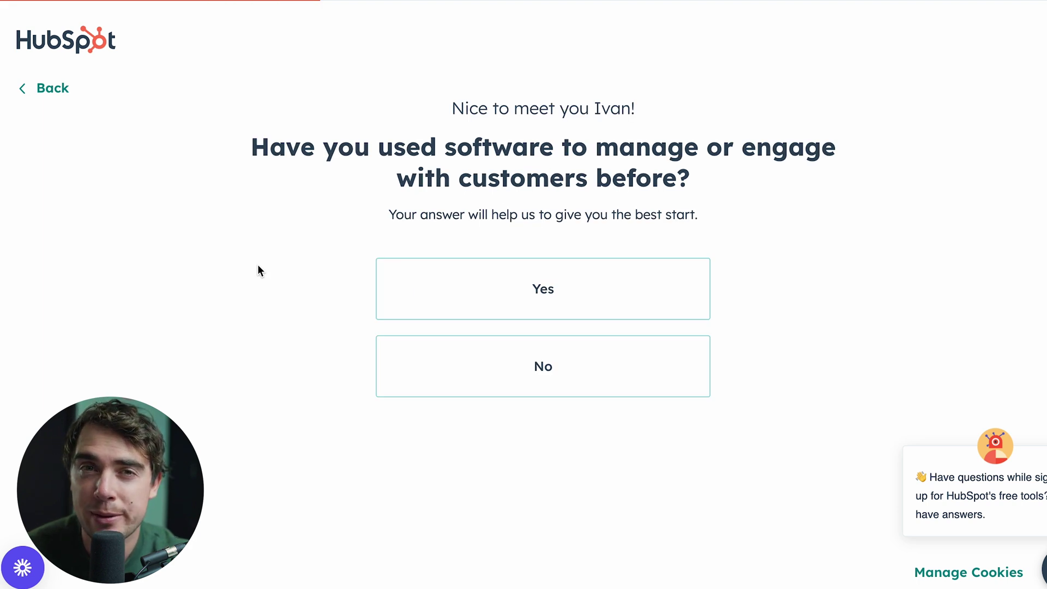
pyautogui.click(532, 288)
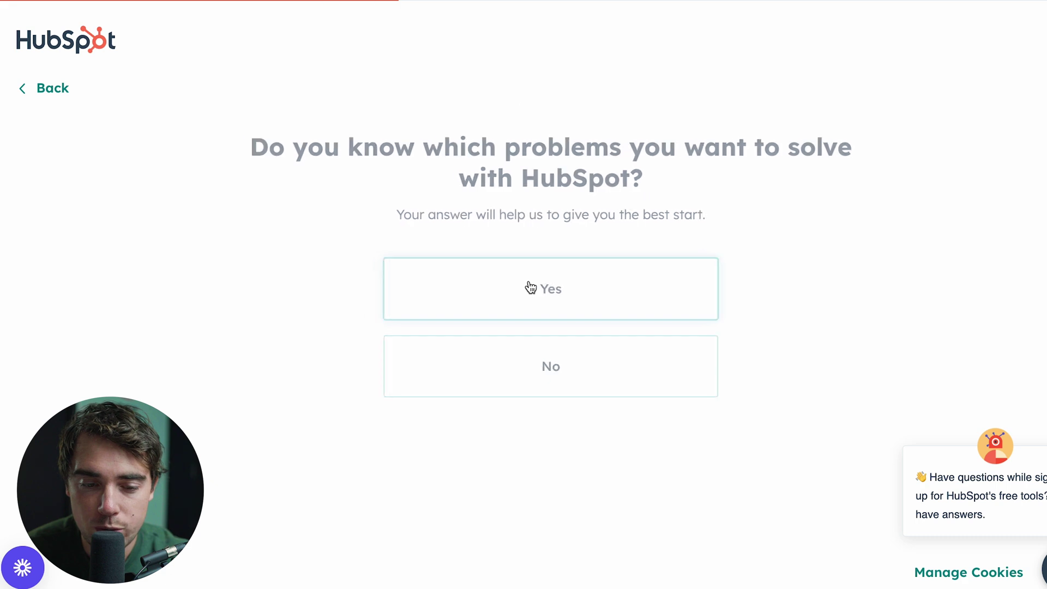
pyautogui.click(505, 304)
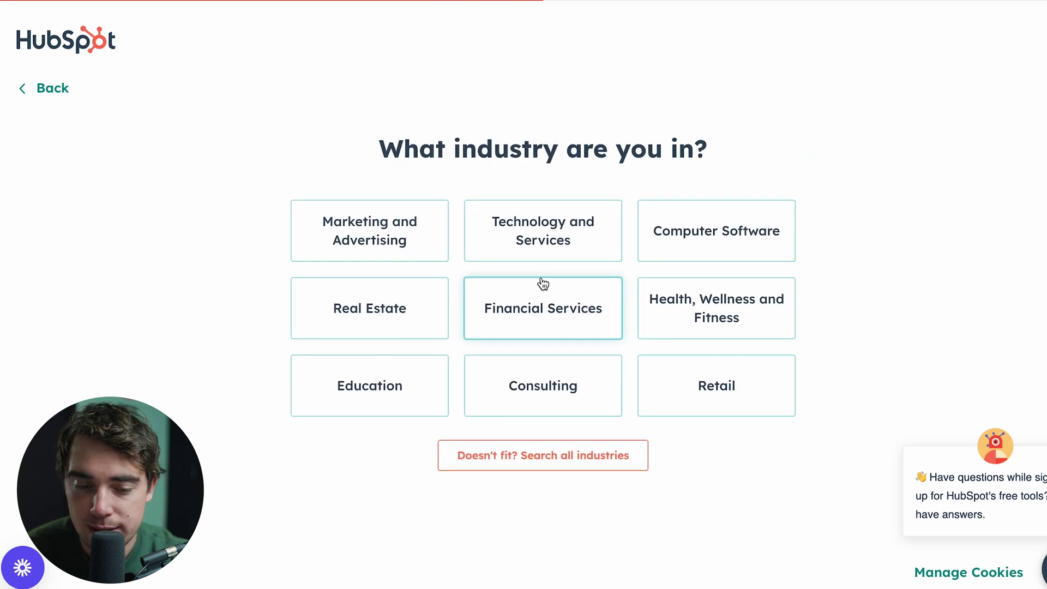
pyautogui.click(700, 399)
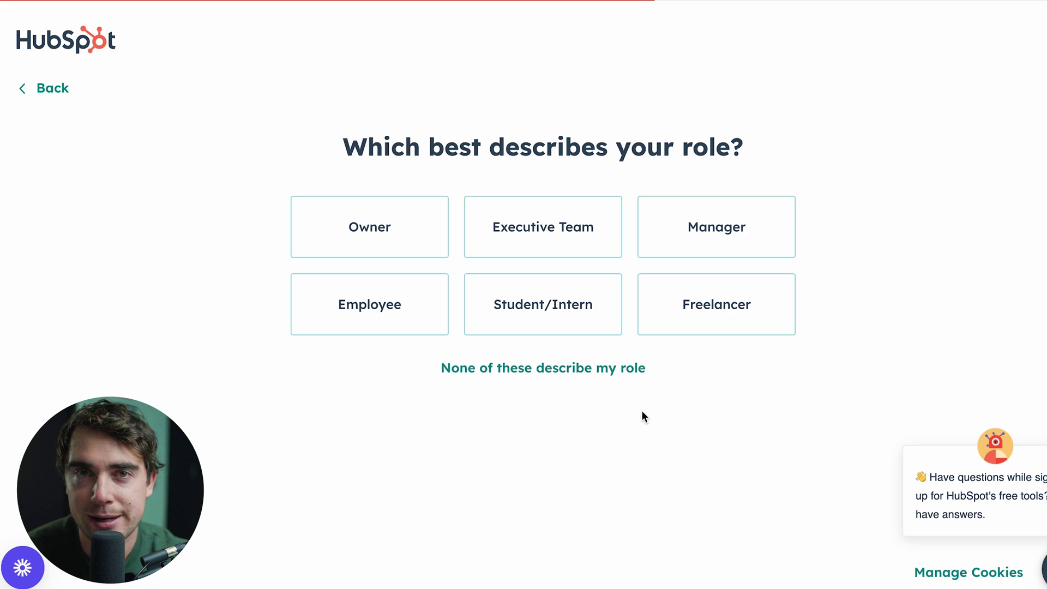
pyautogui.click(400, 227)
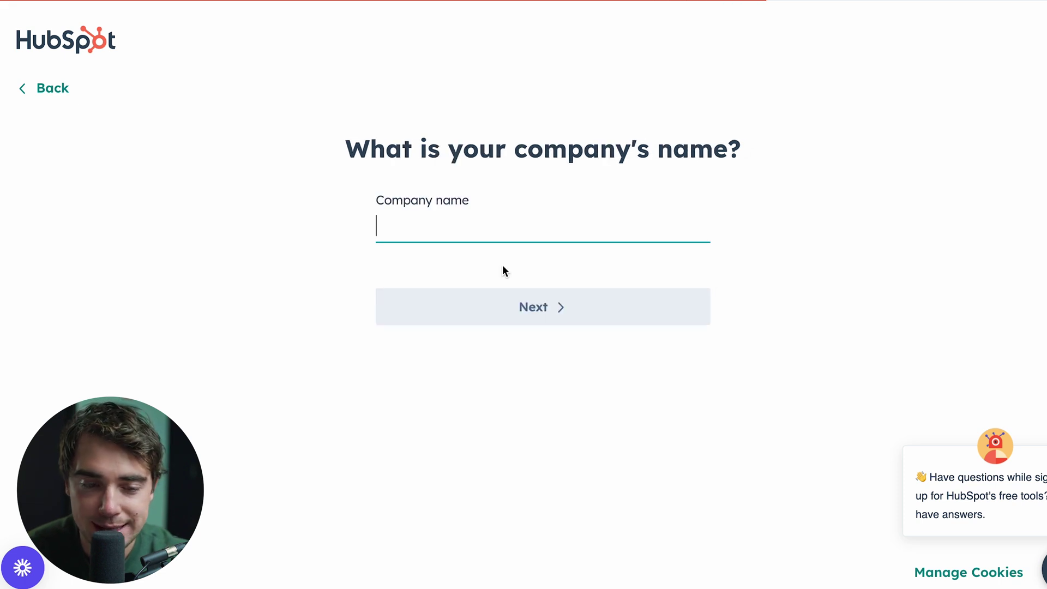
# Enter company test company, size Just me and its website, then skip contacts and teammates
pyautogui.write('Tes')
pyautogui.click(514, 295)
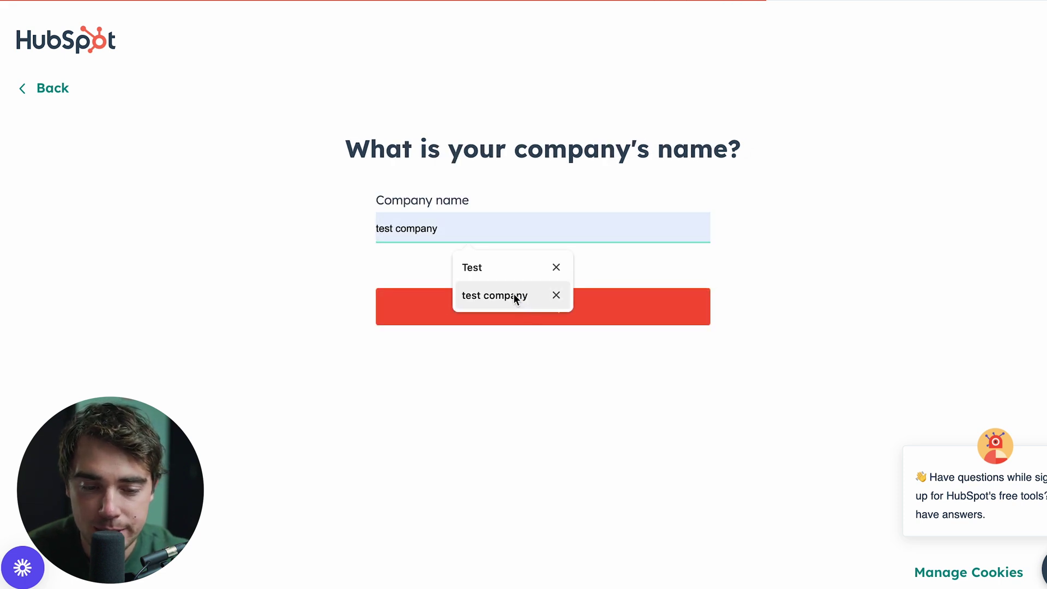
pyautogui.click(512, 305)
pyautogui.click(391, 240)
pyautogui.write('www')
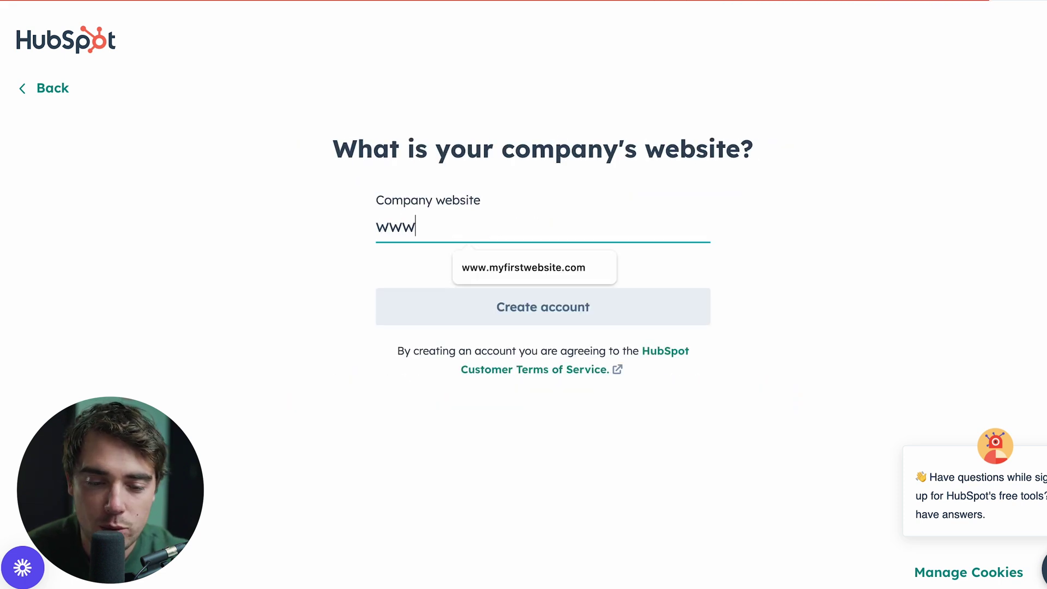
pyautogui.click(461, 264)
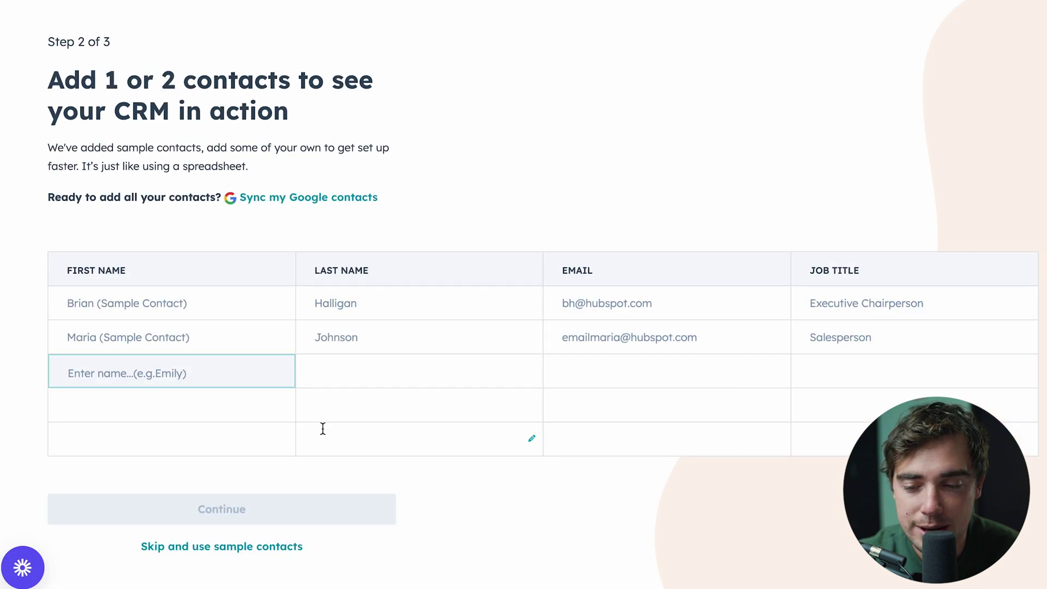
pyautogui.click(254, 547)
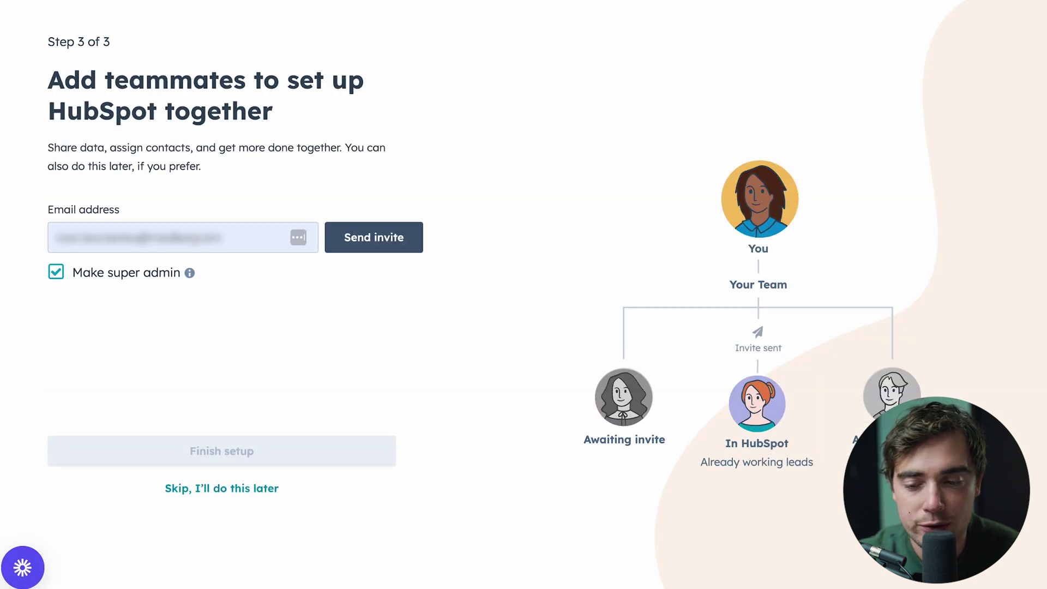
pyautogui.click(176, 488)
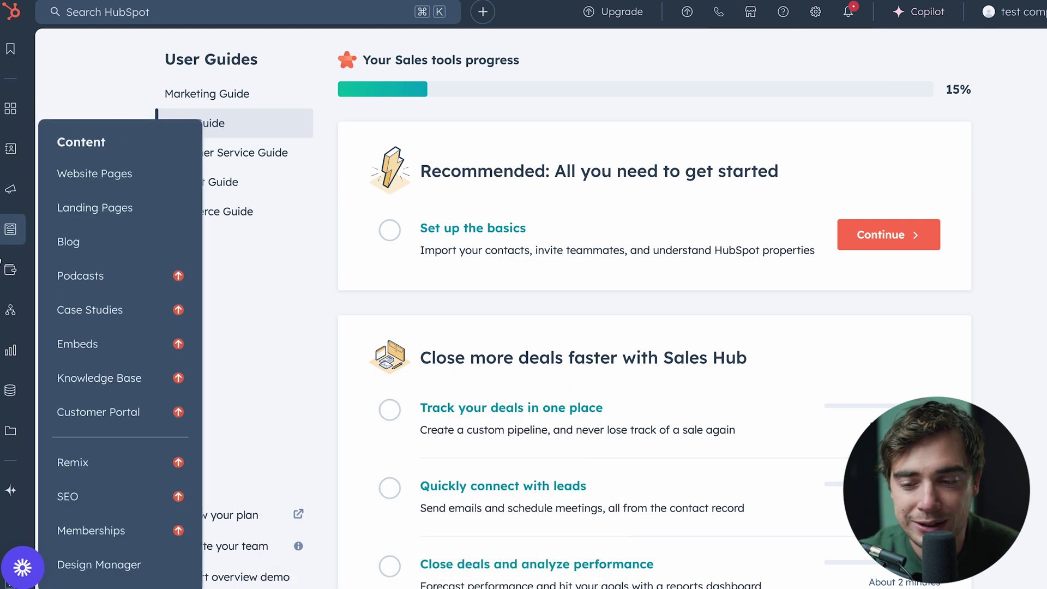
# Go through the sidebar to CRM Companies and open the hubspot.com company record
pyautogui.moveTo(9, 386)
pyautogui.moveTo(10, 108)
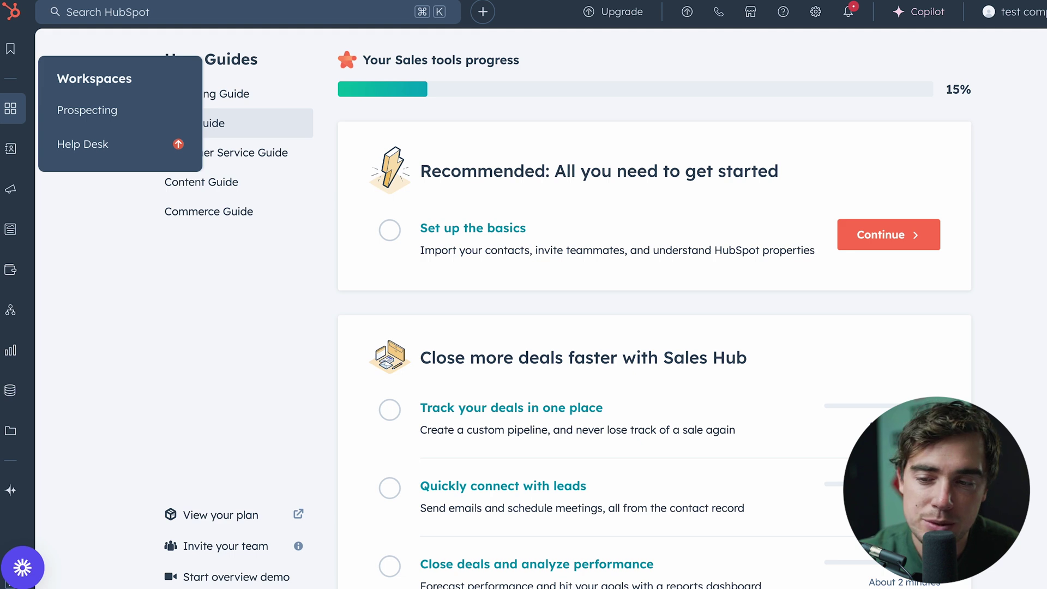
pyautogui.moveTo(4, 165)
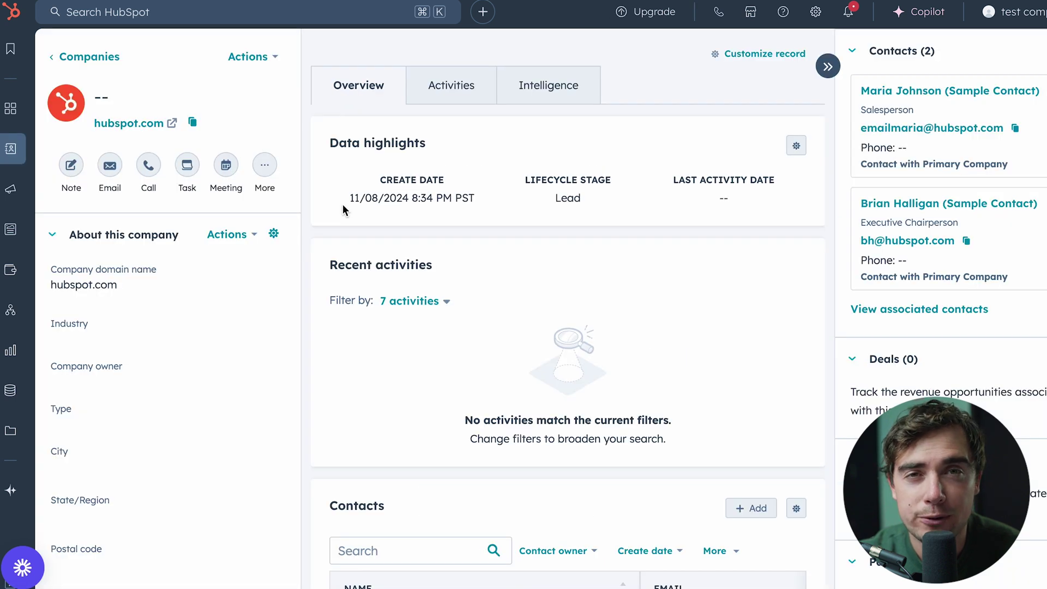
# Show the hubspot.com company's Activities timeline and scroll through it
pyautogui.click(451, 85)
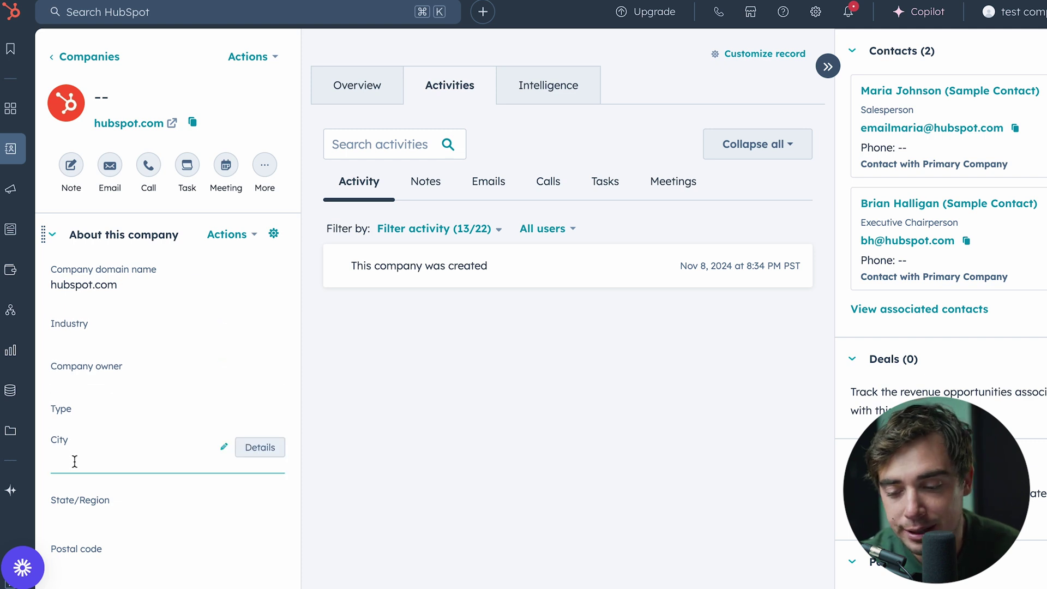
pyautogui.scroll(-2, 75, 462)
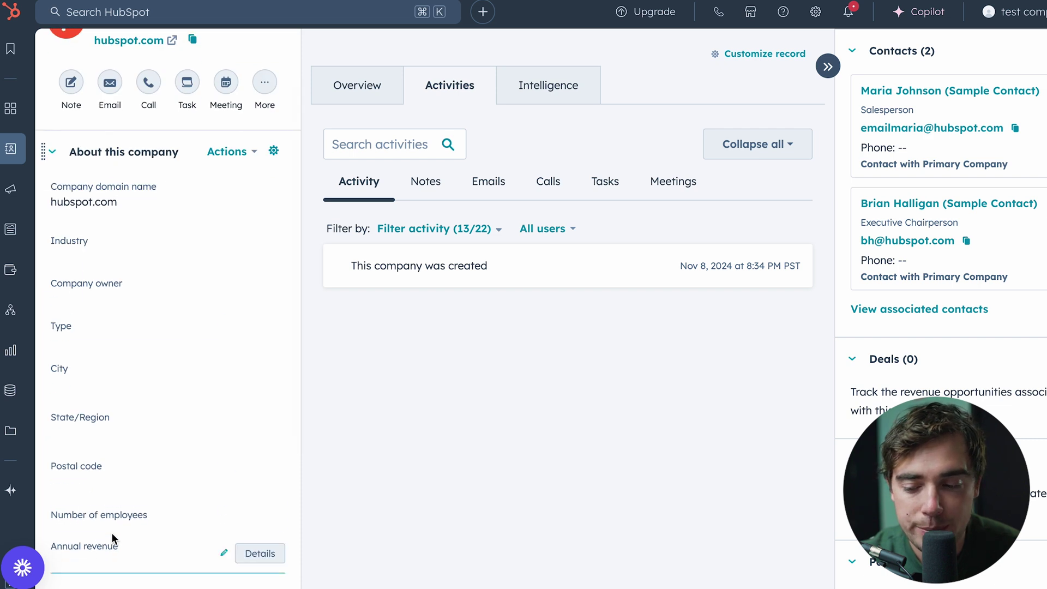
pyautogui.scroll(-3, 111, 532)
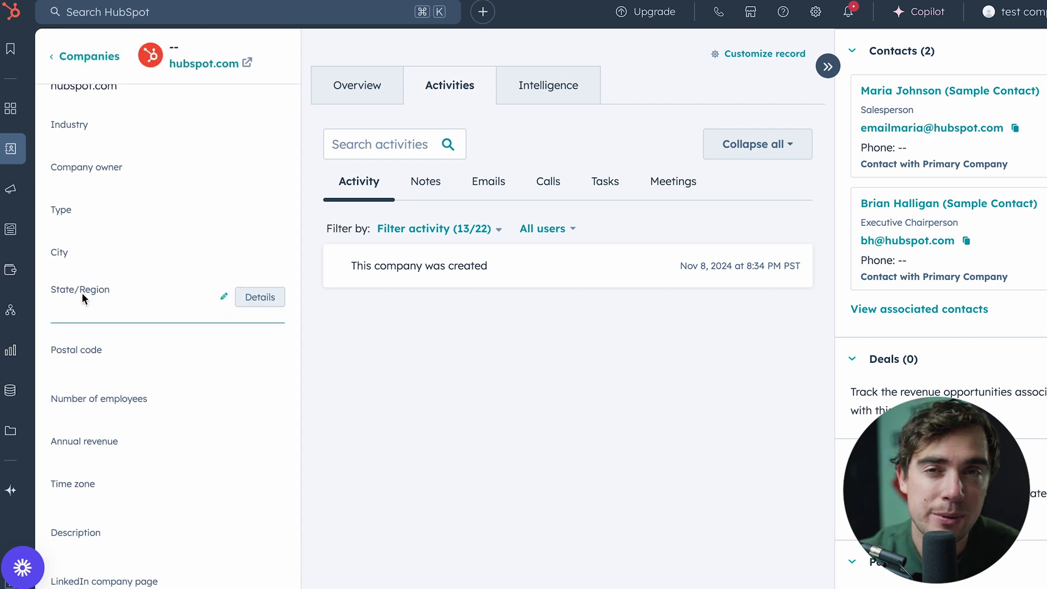
pyautogui.scroll(4, 186, 250)
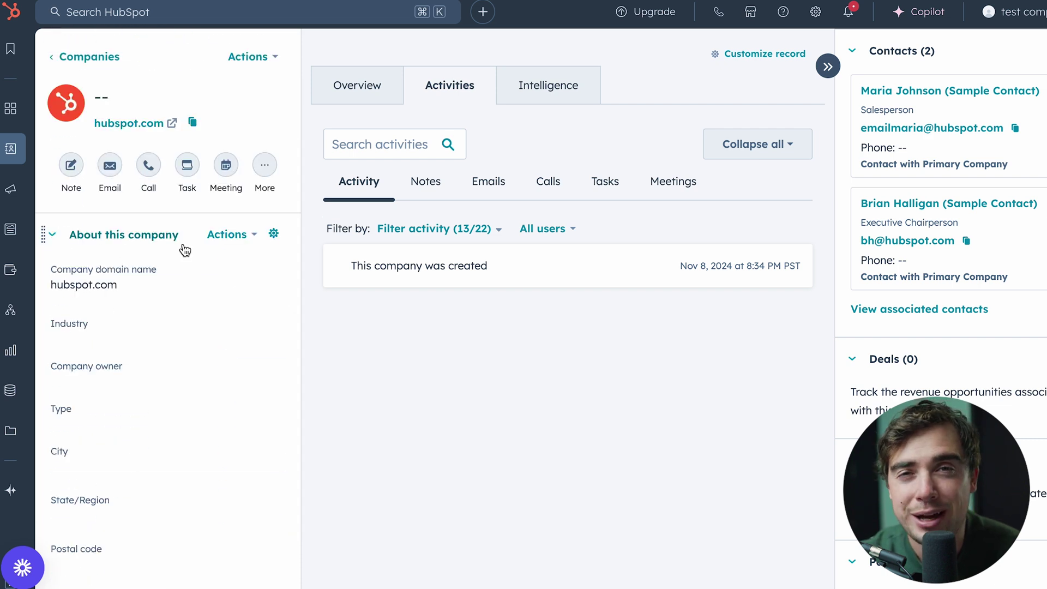
# Open Customize Properties from the About this company card's Actions menu
pyautogui.click(221, 235)
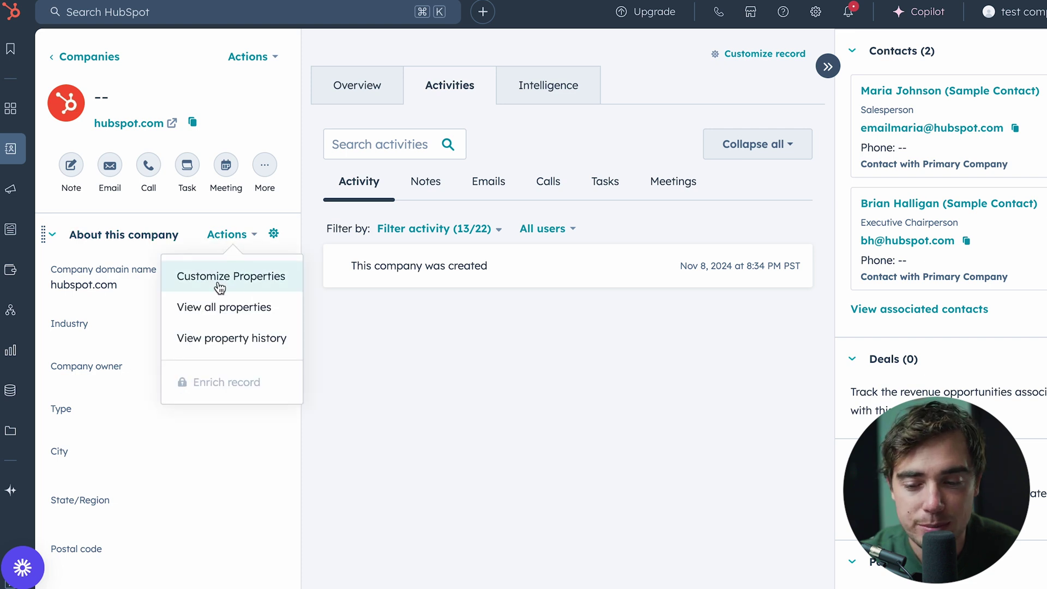
pyautogui.click(240, 234)
pyautogui.click(240, 235)
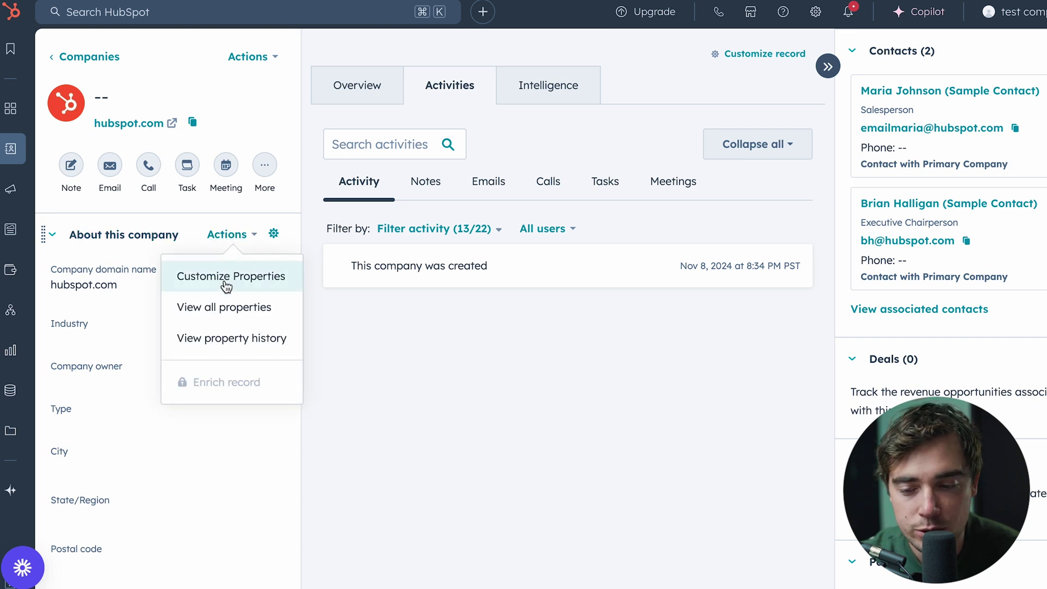
pyautogui.click(224, 280)
# Move Type above Company owner in the card and browse the Add properties list
pyautogui.scroll(-3, 909, 346)
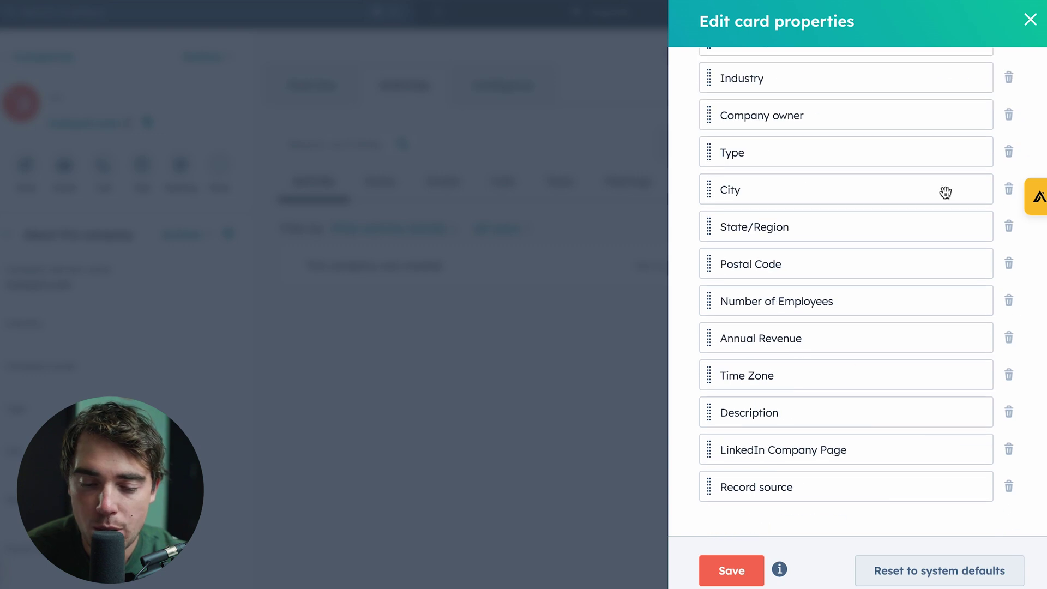
pyautogui.scroll(3, 893, 274)
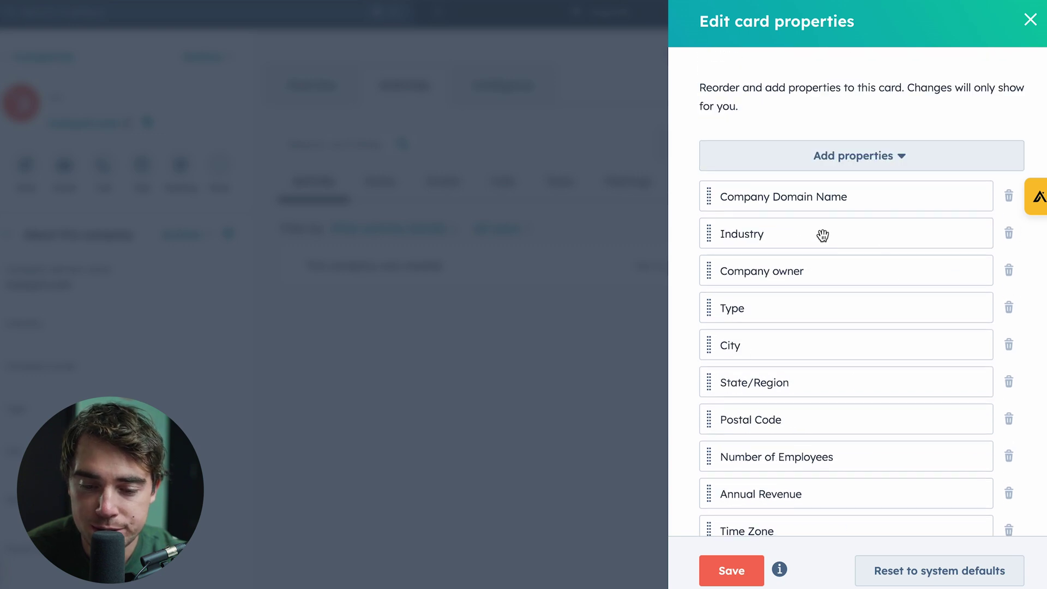
pyautogui.moveTo(709, 307); pyautogui.dragTo(717, 295)
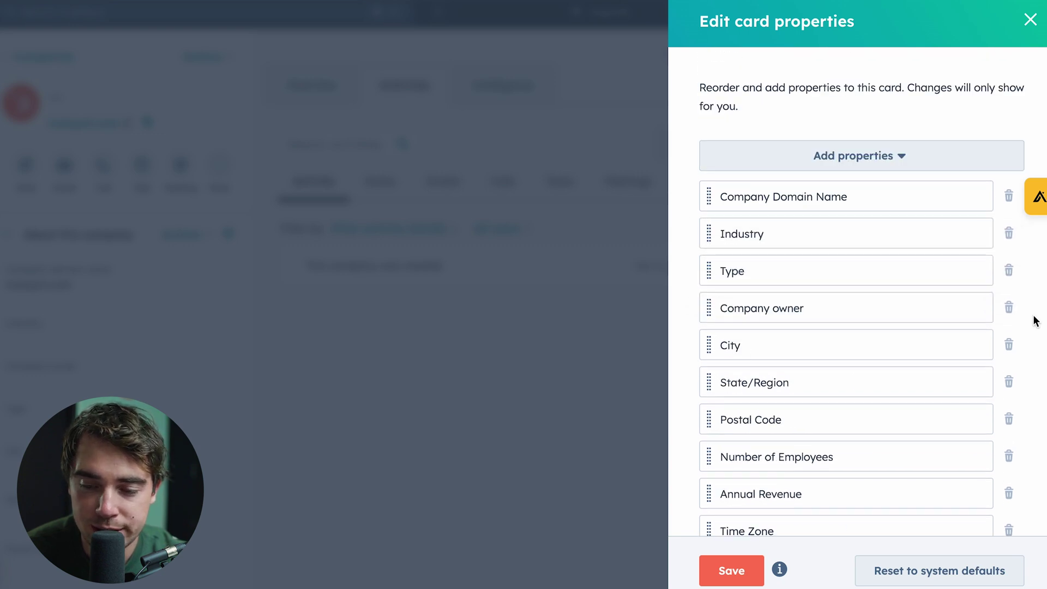
pyautogui.click(858, 158)
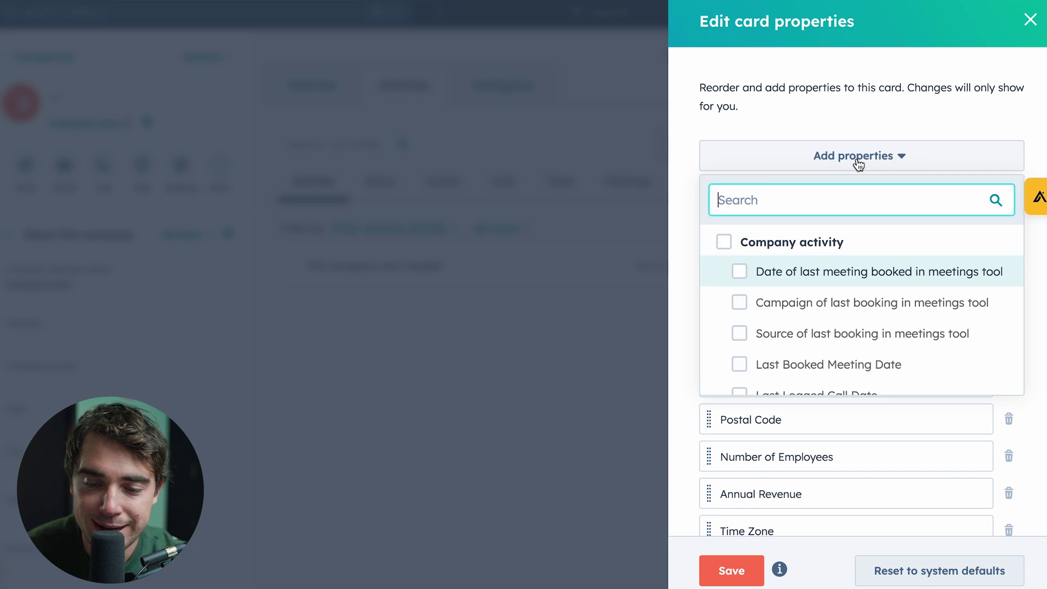
pyautogui.scroll(-2, 796, 333)
pyautogui.scroll(-15, 798, 333)
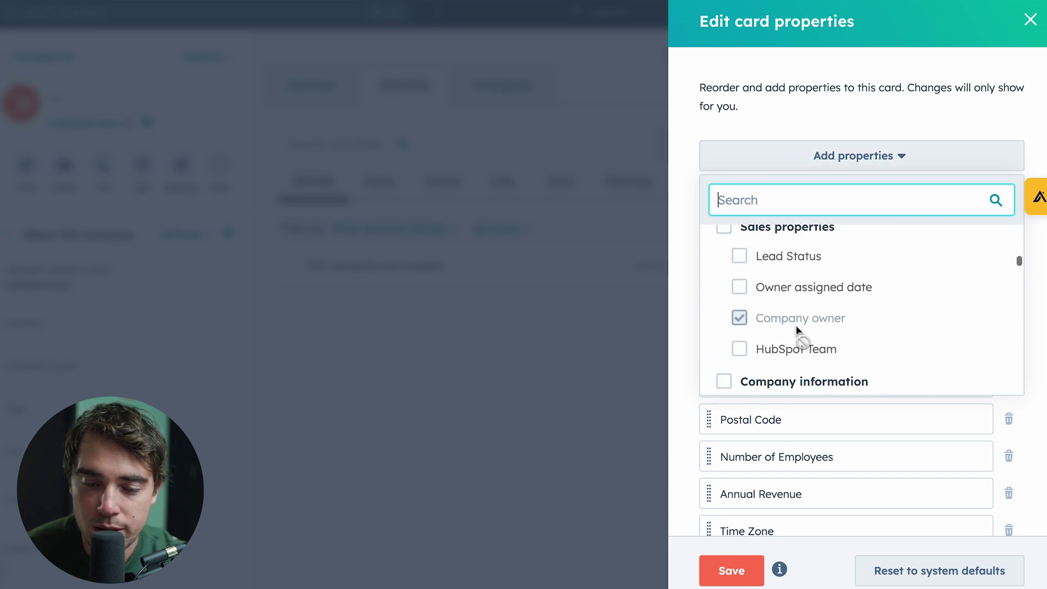
pyautogui.scroll(-15, 798, 331)
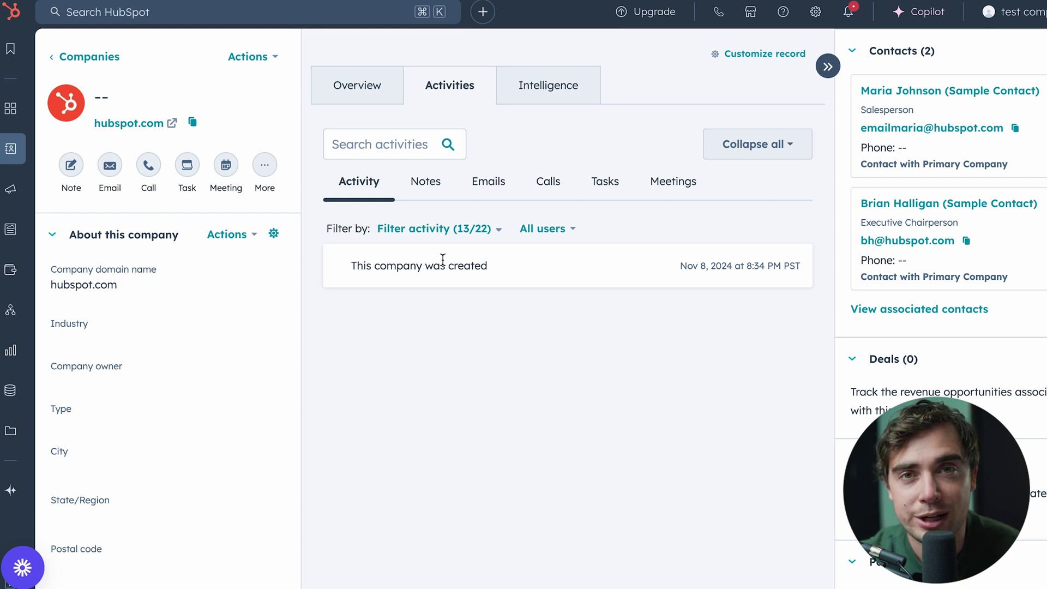
pyautogui.click(272, 237)
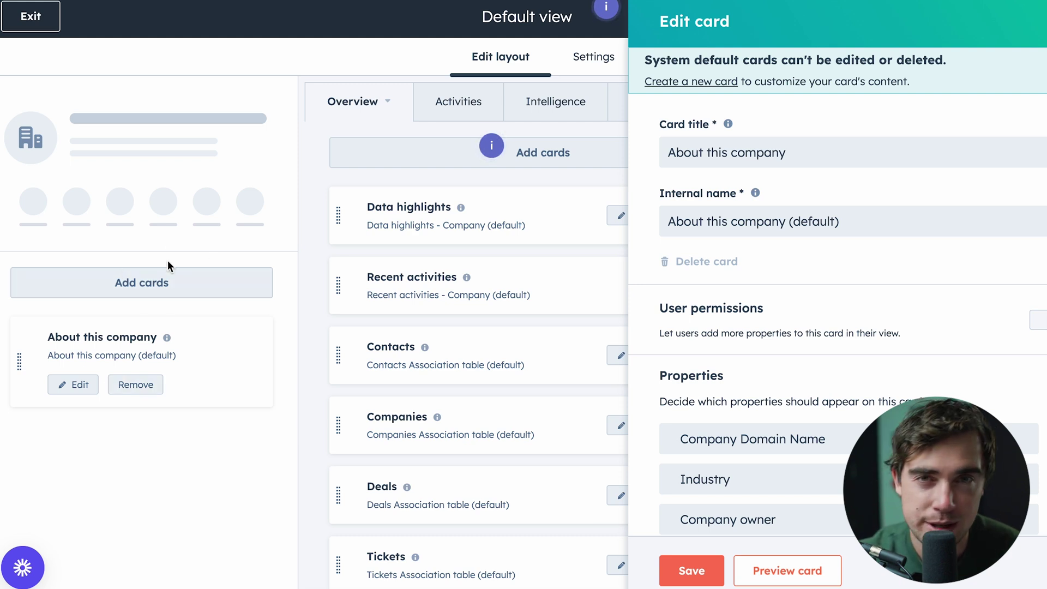
pyautogui.press('Escape')
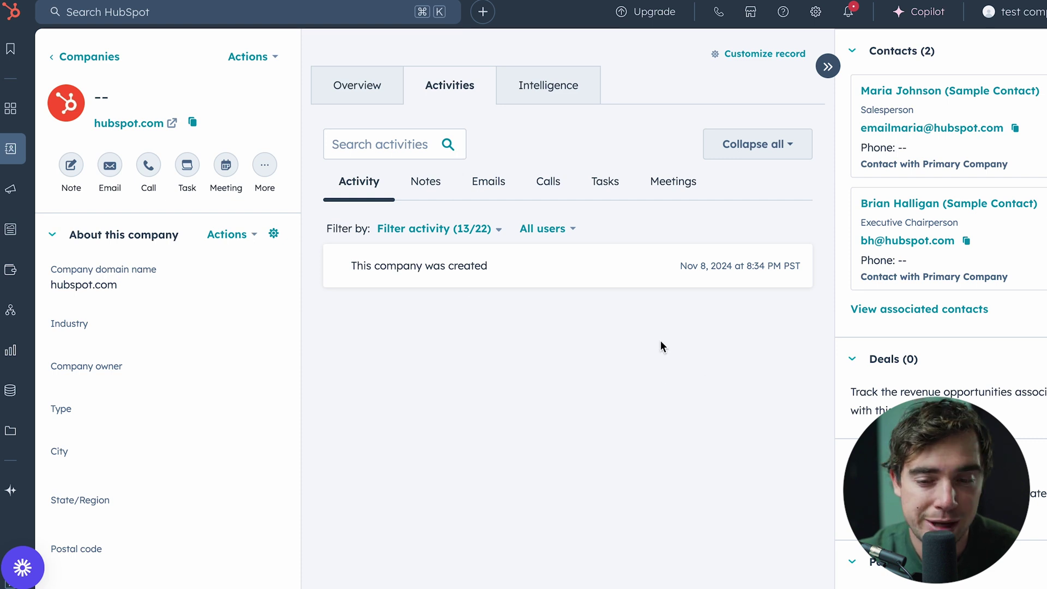
pyautogui.click(442, 230)
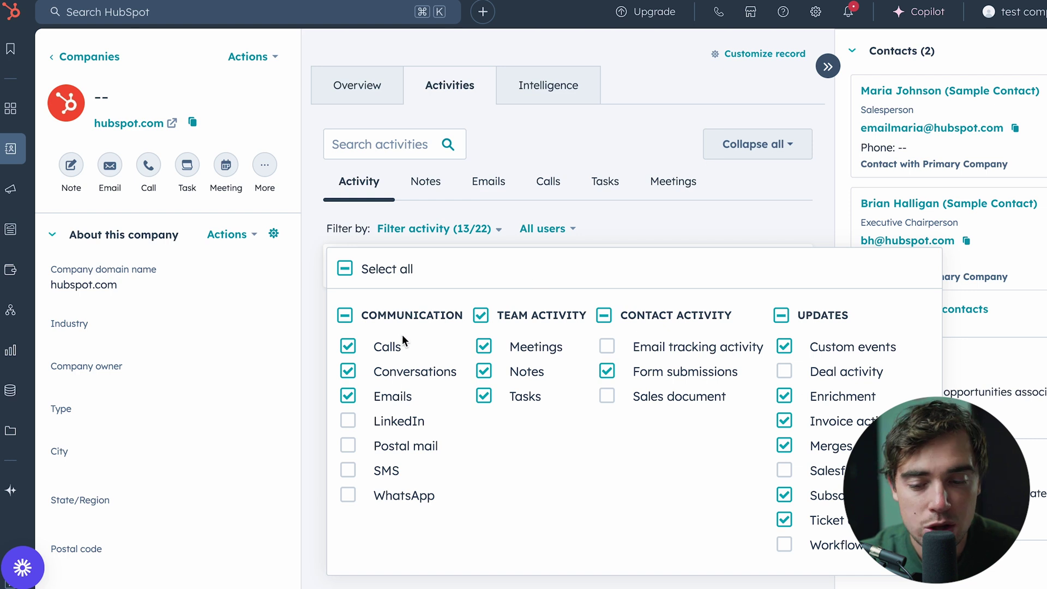
pyautogui.click(837, 104)
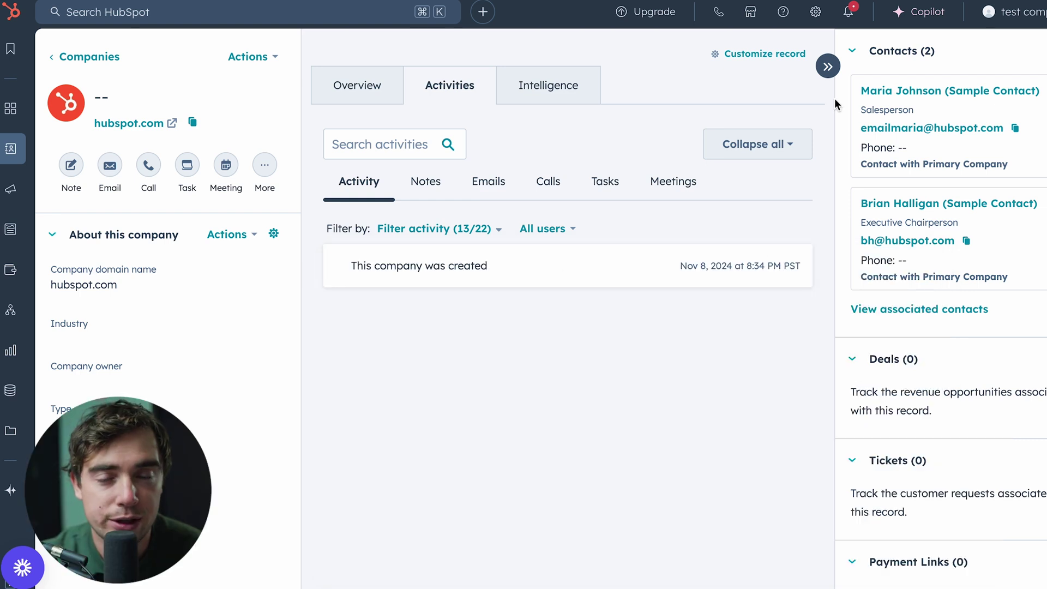
pyautogui.moveTo(872, 106)
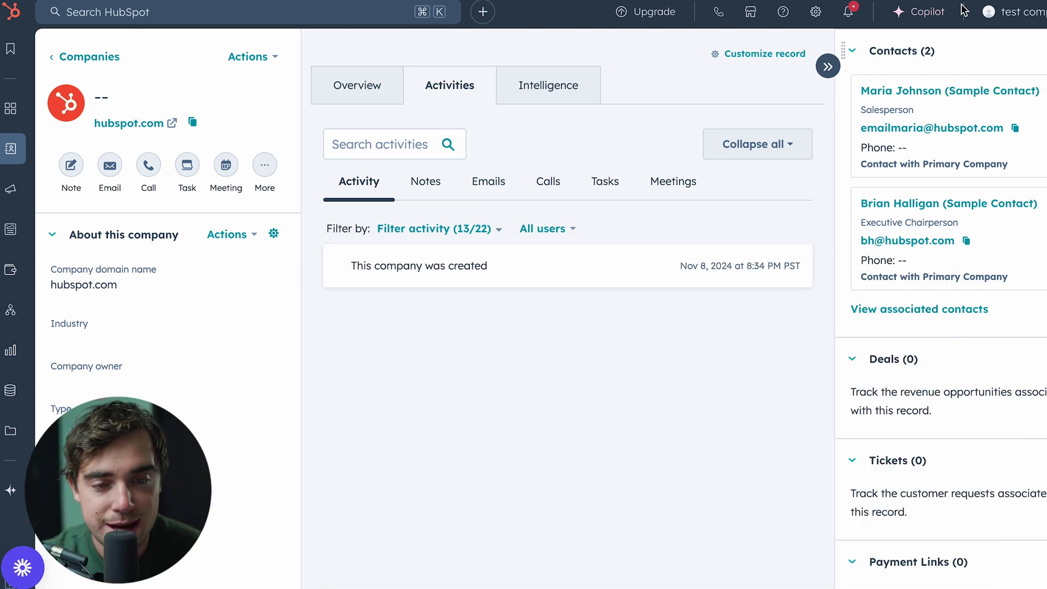
pyautogui.moveTo(908, 226)
pyautogui.scroll(-2, 900, 229)
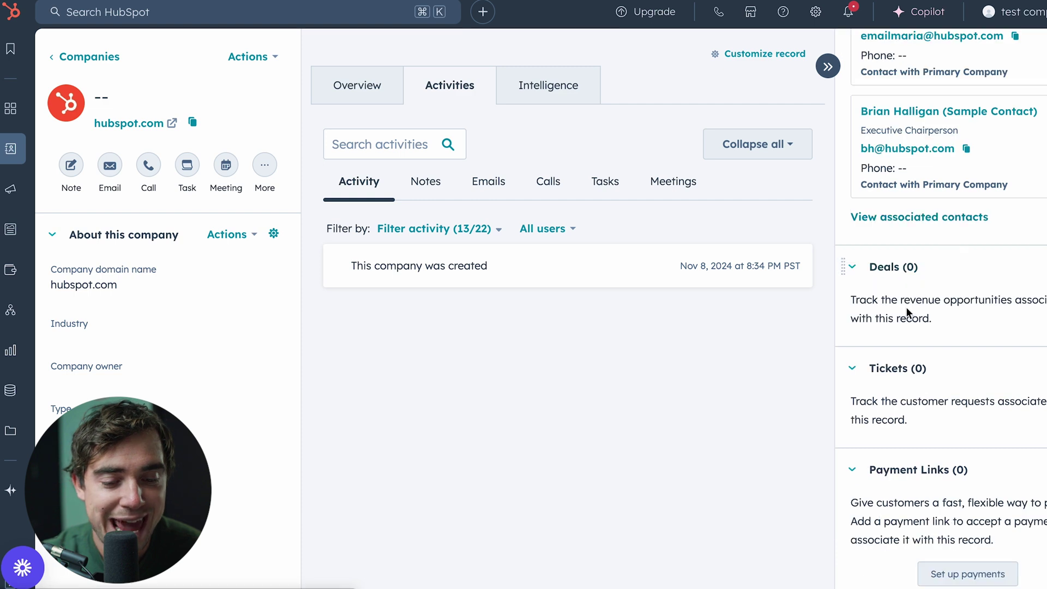
pyautogui.scroll(-6, 875, 262)
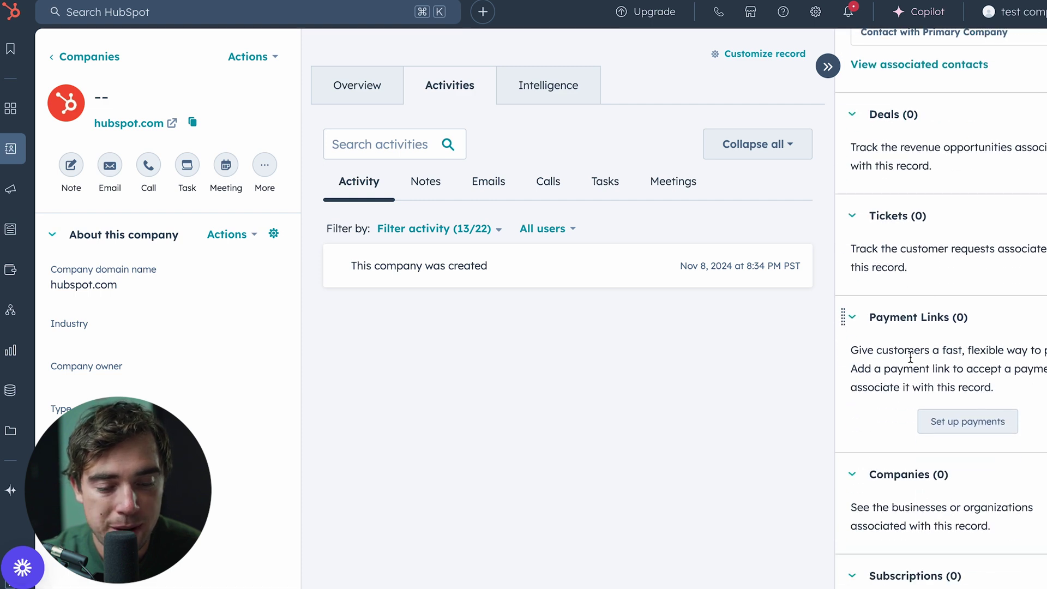
pyautogui.scroll(-3, 916, 383)
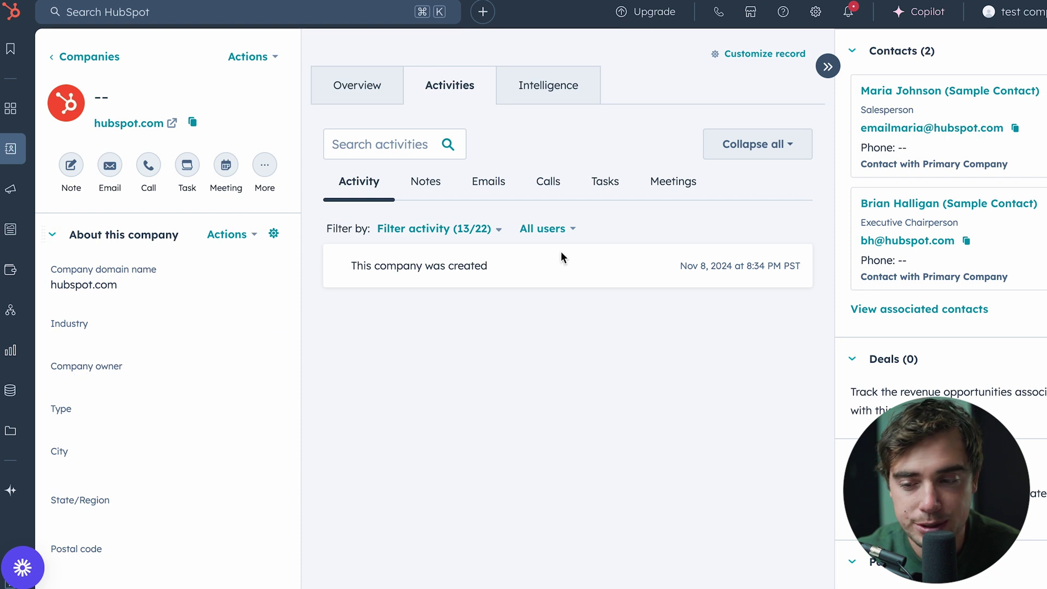
# Rename the company to Hubspot, then open the sample executive contact's record
pyautogui.click(199, 92)
pyautogui.write('H')
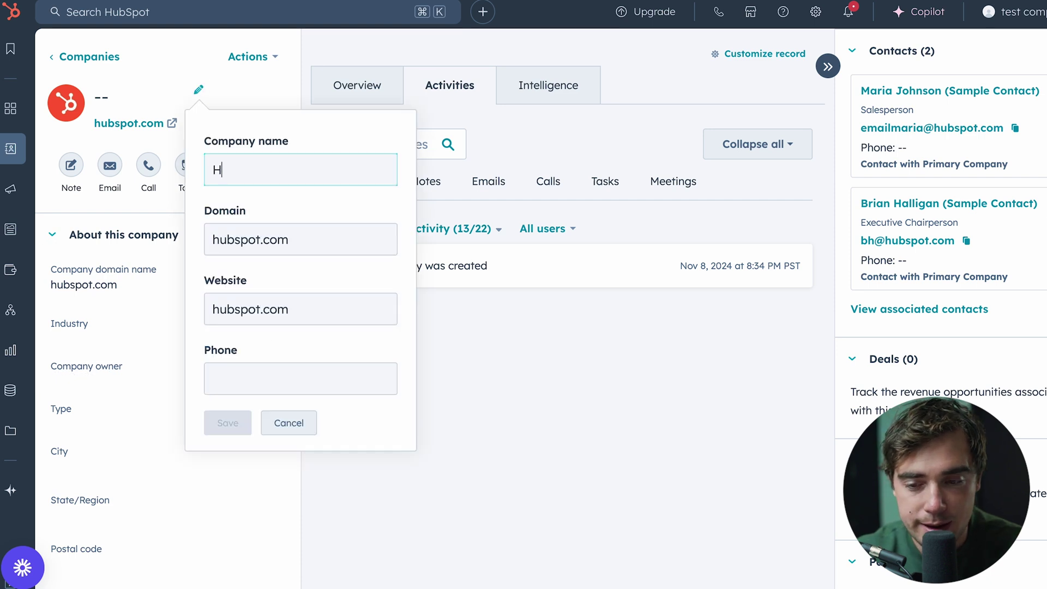
pyautogui.write('ubspot')
pyautogui.press('Return')
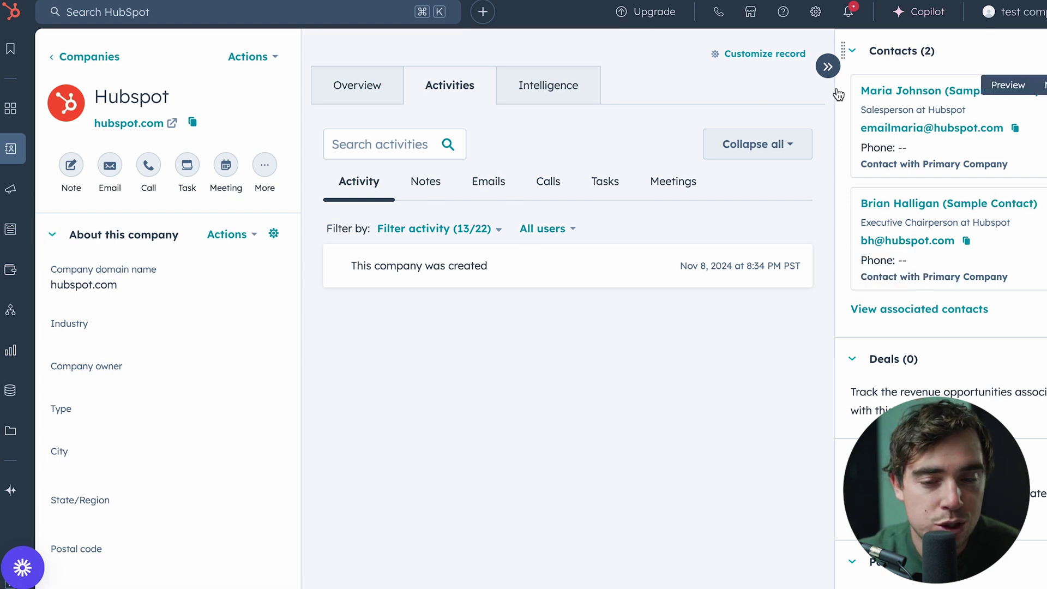
pyautogui.click(949, 203)
pyautogui.click(450, 93)
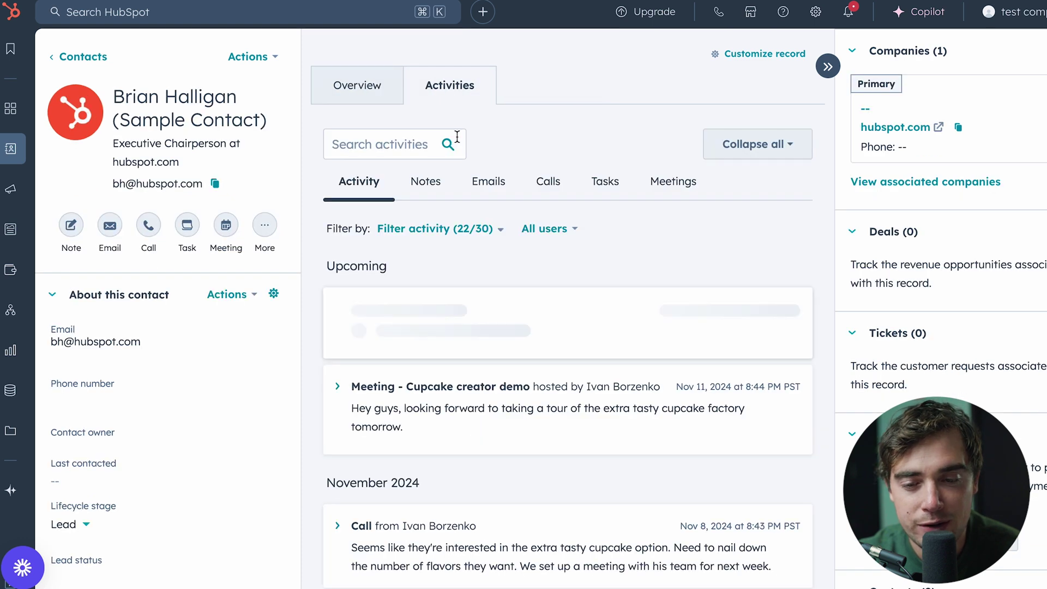
pyautogui.scroll(-5, 494, 288)
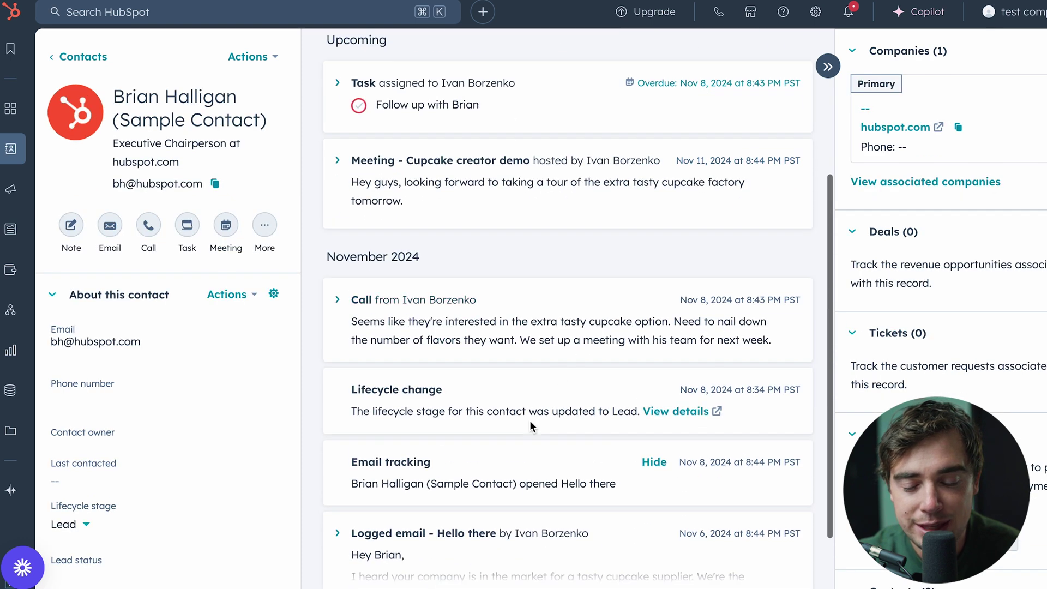
pyautogui.scroll(-2, 491, 410)
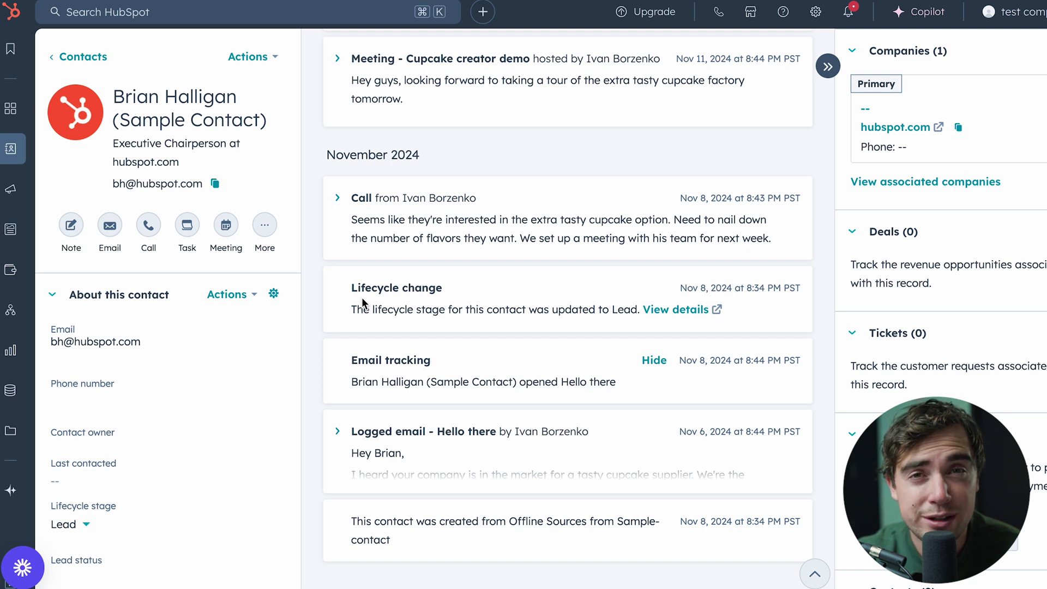
pyautogui.scroll(-2, 62, 539)
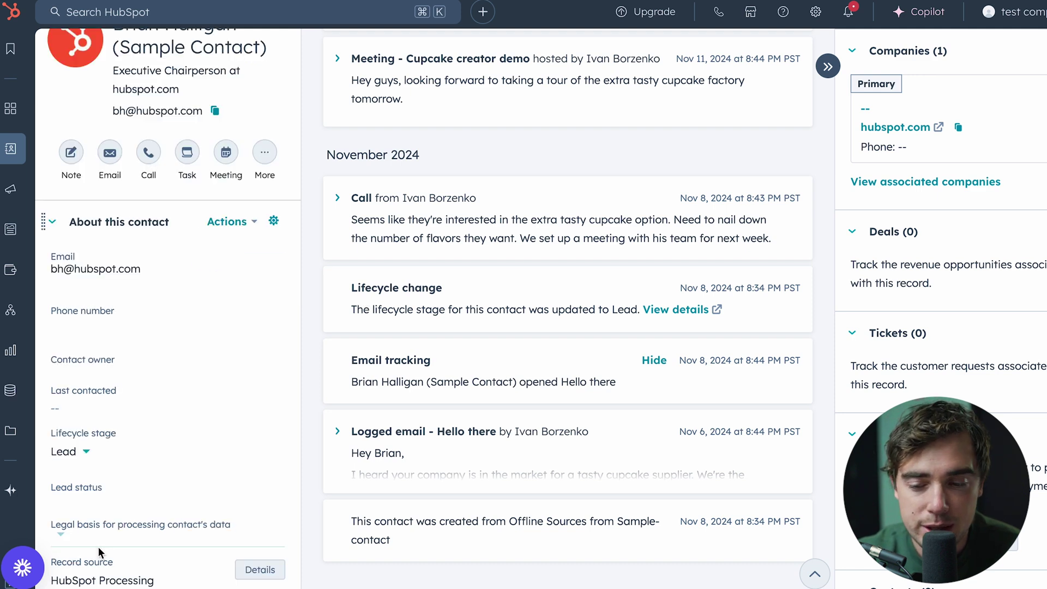
pyautogui.scroll(5, 426, 218)
pyautogui.scroll(2, 427, 218)
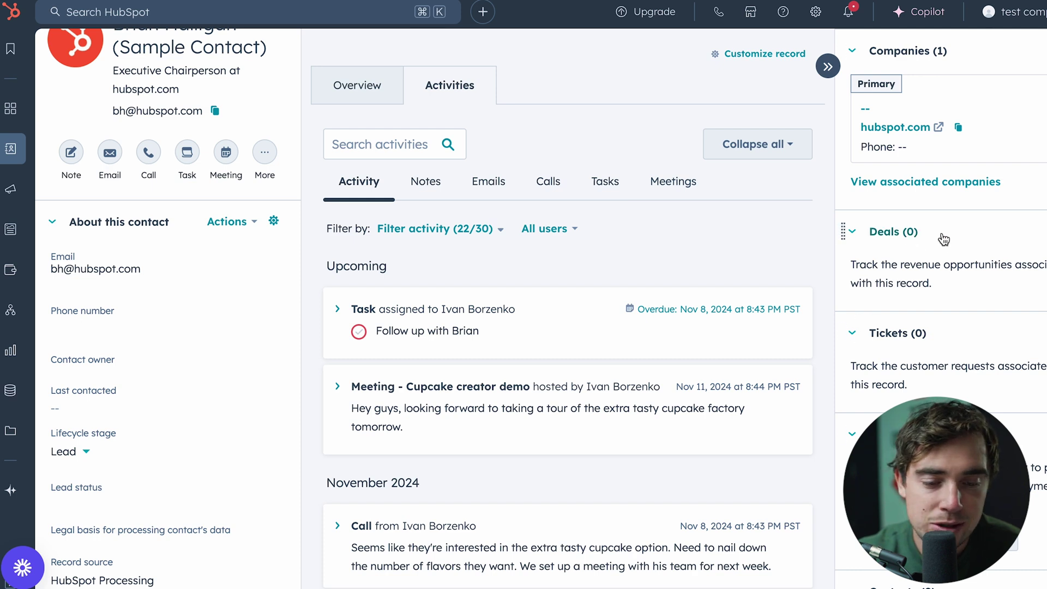
pyautogui.scroll(2, 187, 218)
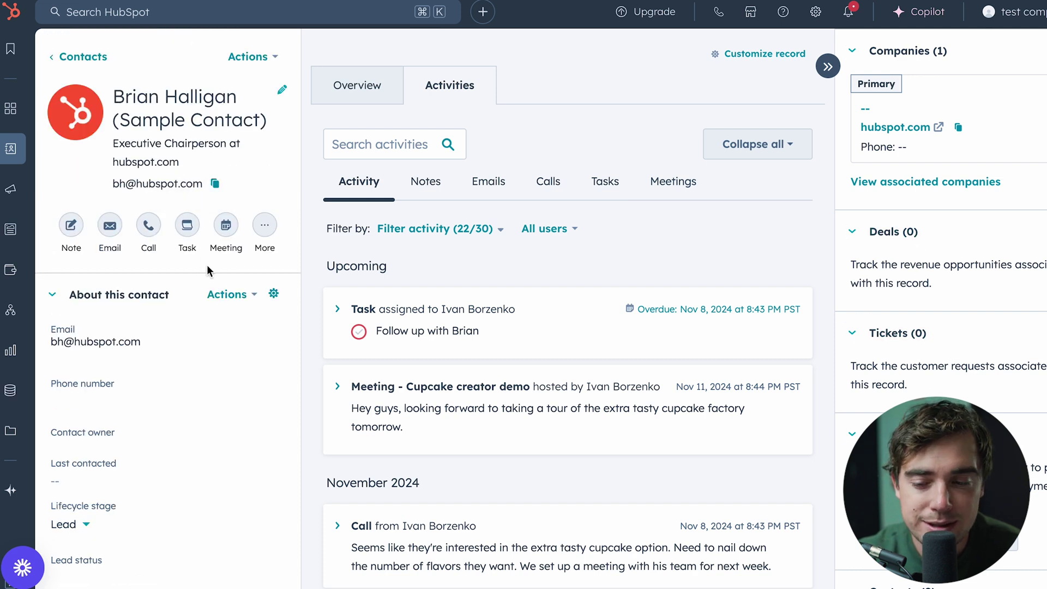
pyautogui.click(221, 296)
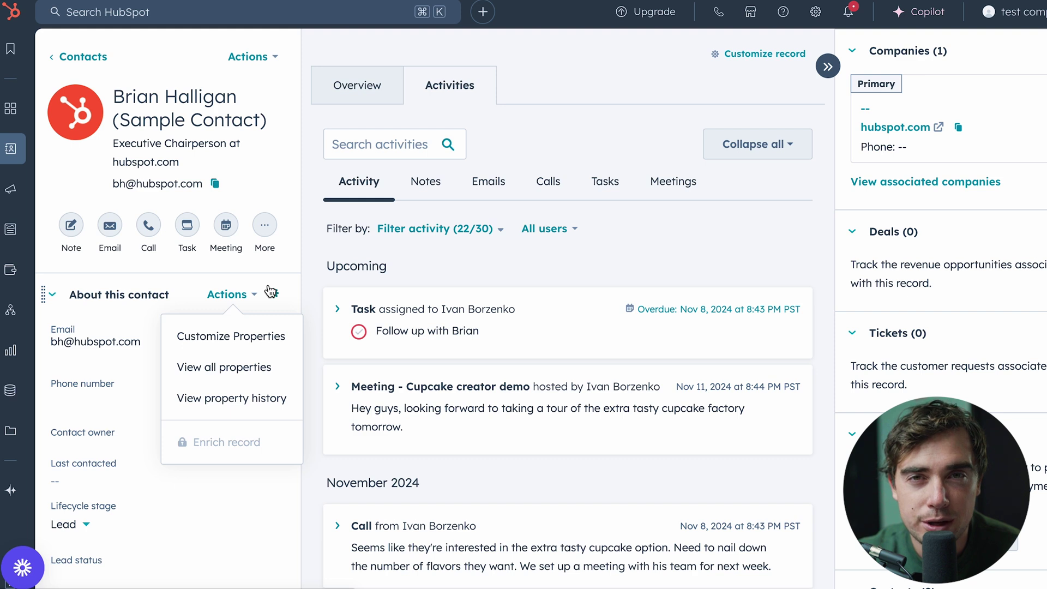
pyautogui.click(313, 252)
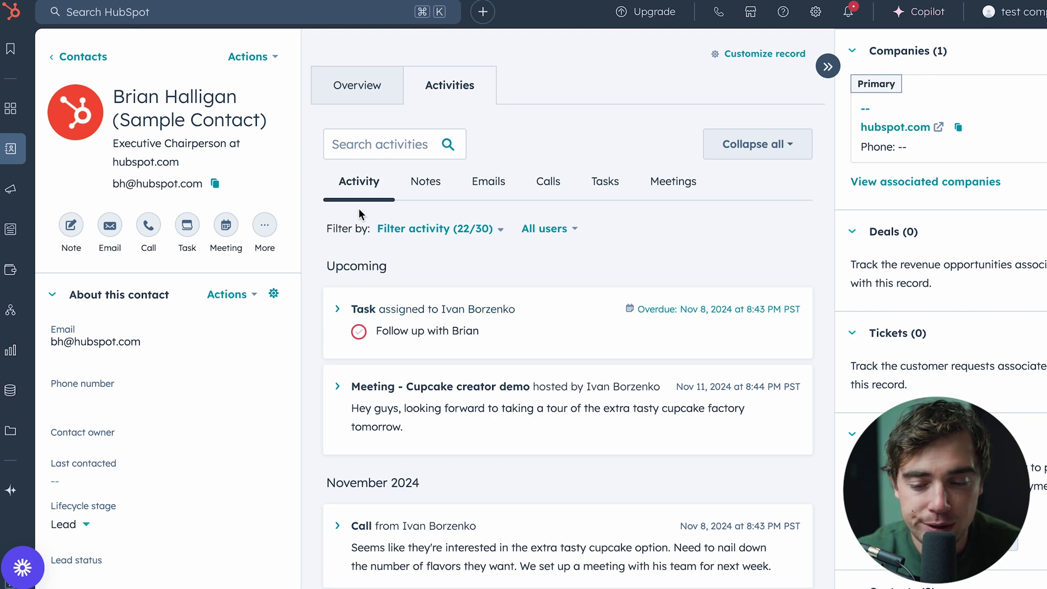
pyautogui.scroll(-6, 512, 358)
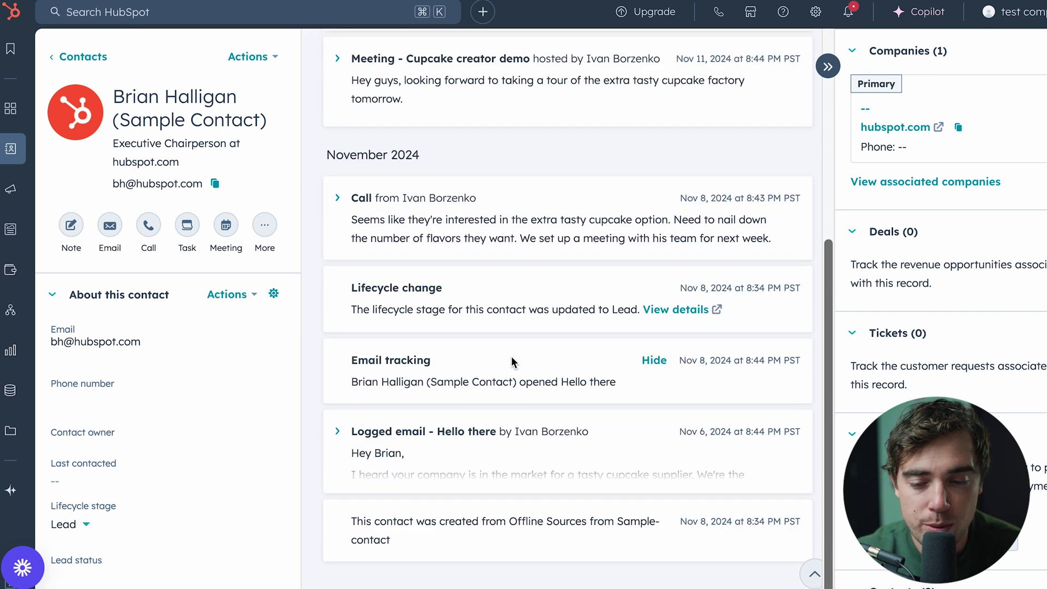
pyautogui.scroll(6, 512, 360)
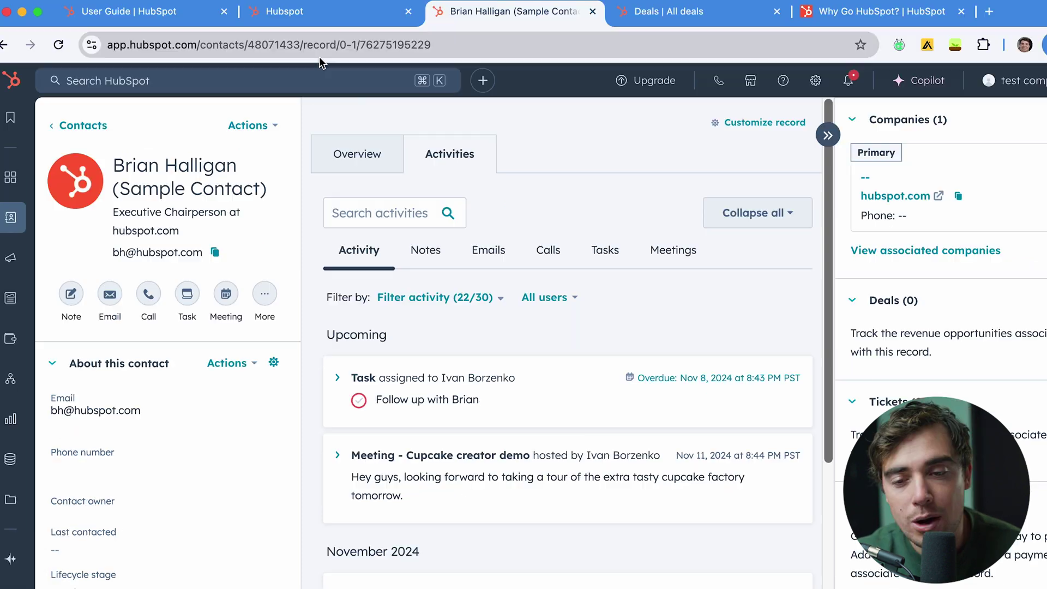
pyautogui.click(303, 17)
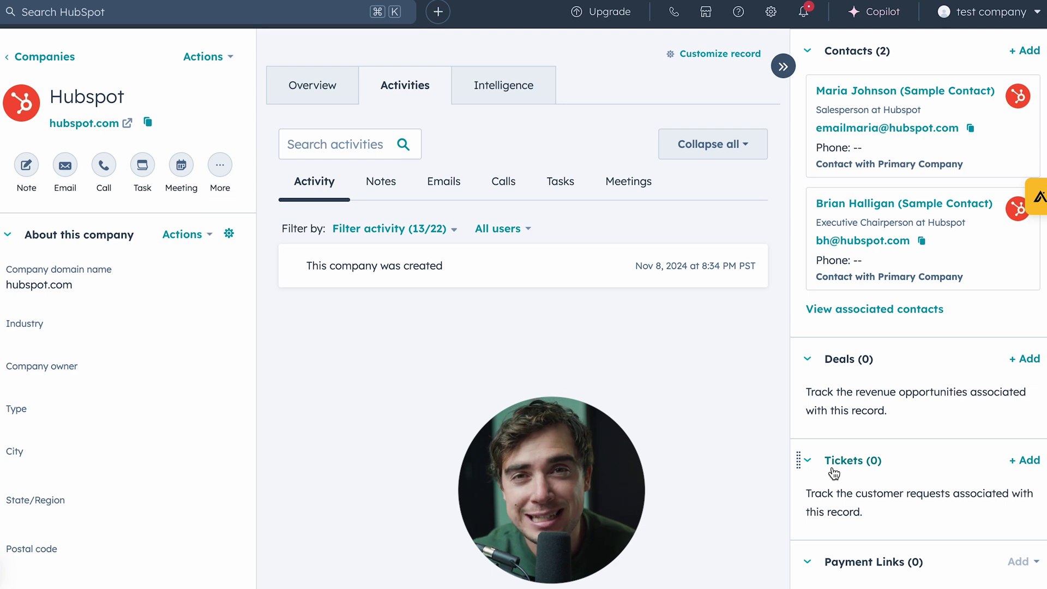
# Create the deal Hubspot - New Deal at Appointment Scheduled from the company's Deals card
pyautogui.click(1027, 360)
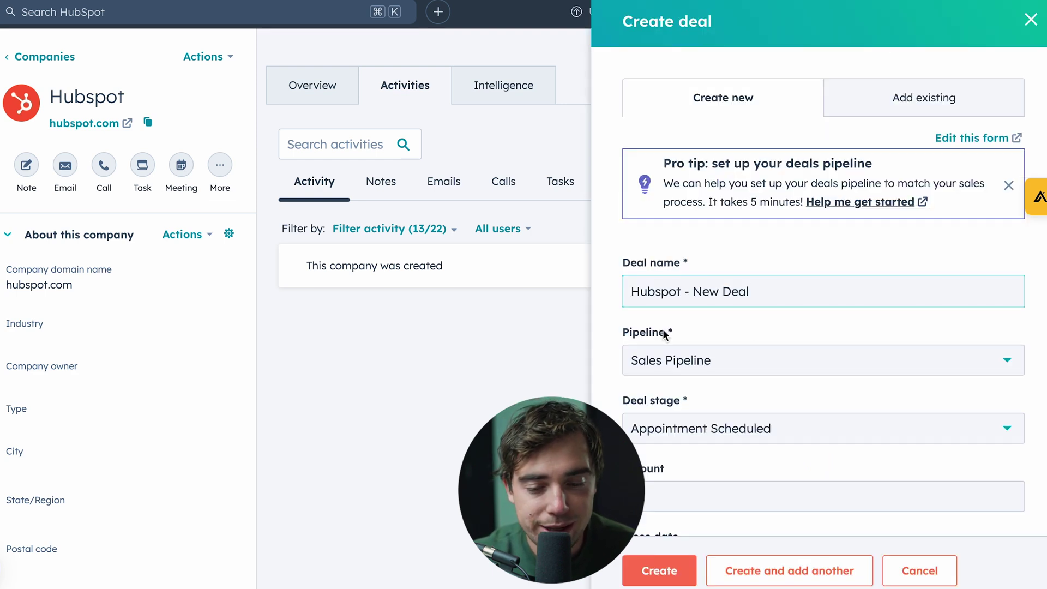
pyautogui.click(659, 570)
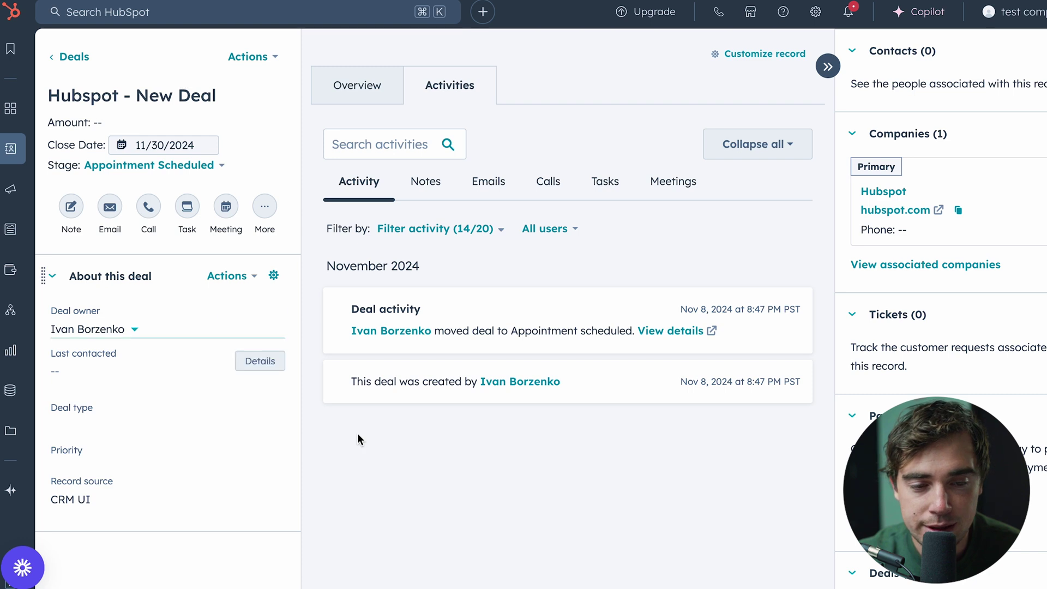
pyautogui.scroll(-9, 967, 447)
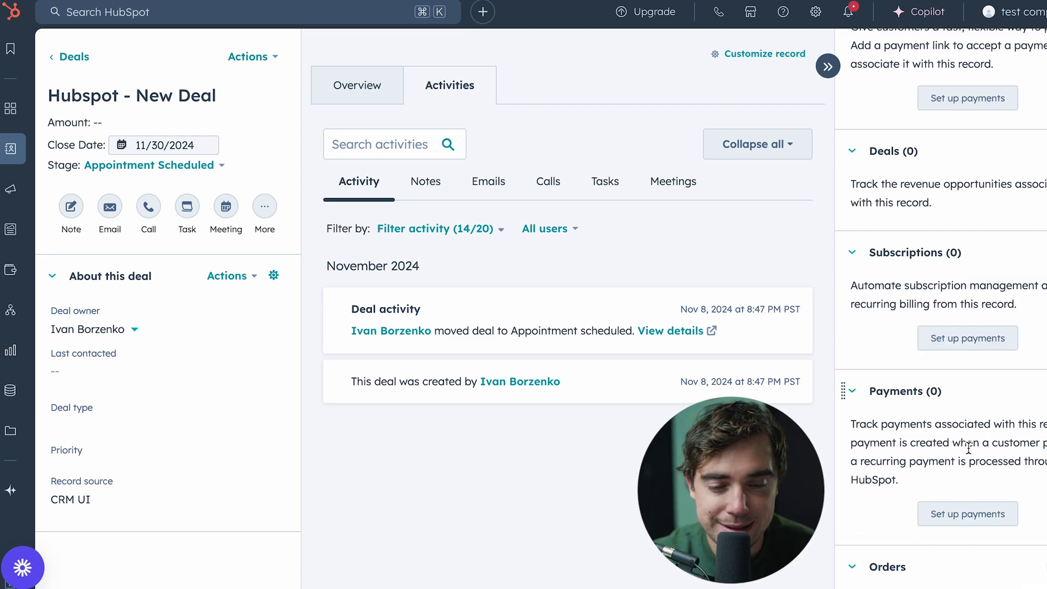
pyautogui.scroll(9, 930, 381)
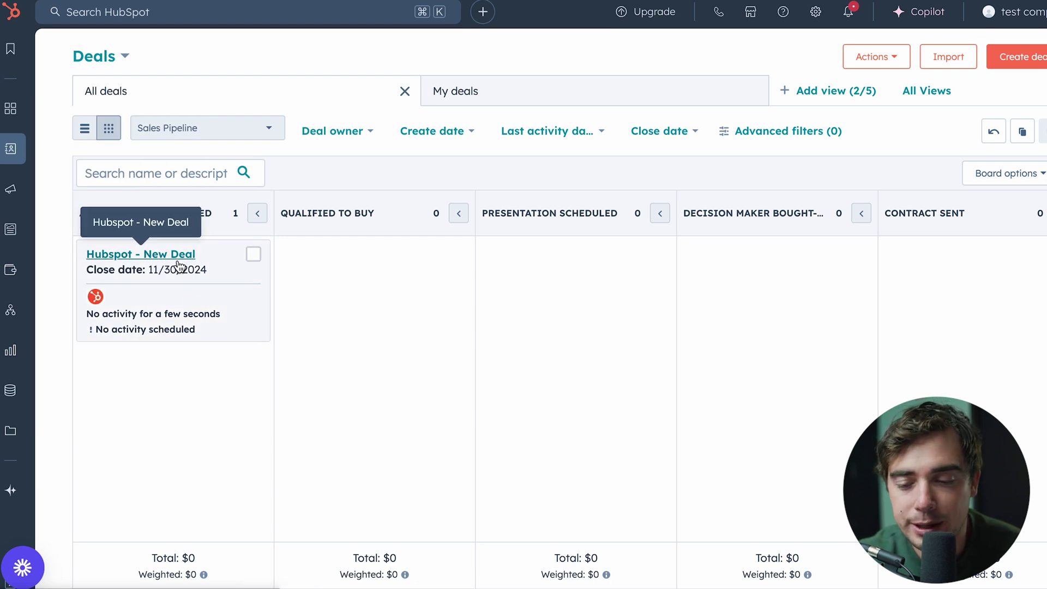
# Drag Hubspot - New Deal to Presentation Scheduled, then check the pipeline list and Advanced filters
pyautogui.moveTo(179, 266); pyautogui.dragTo(599, 324)
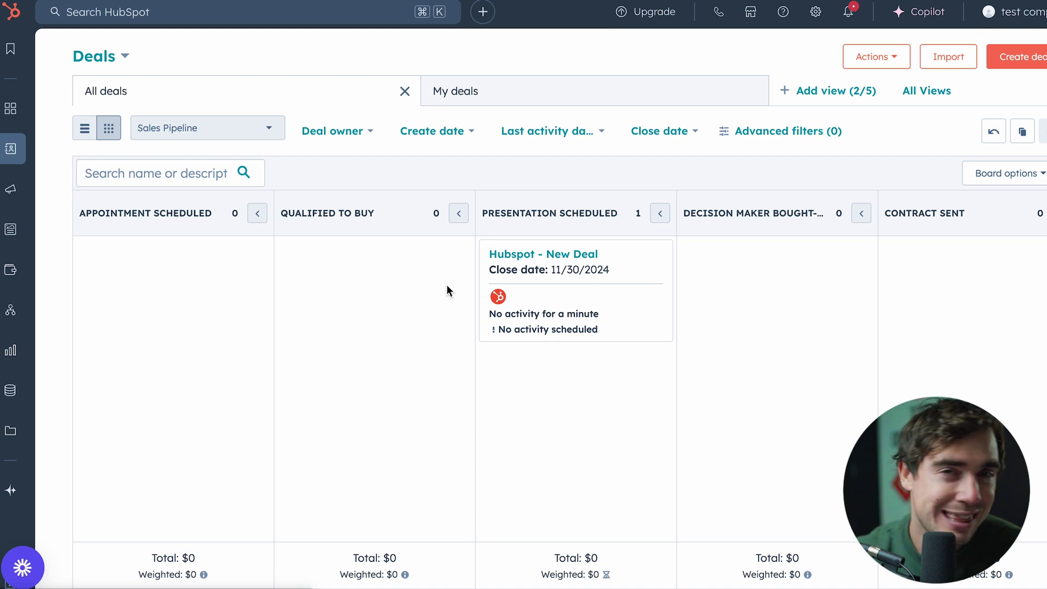
pyautogui.click(544, 254)
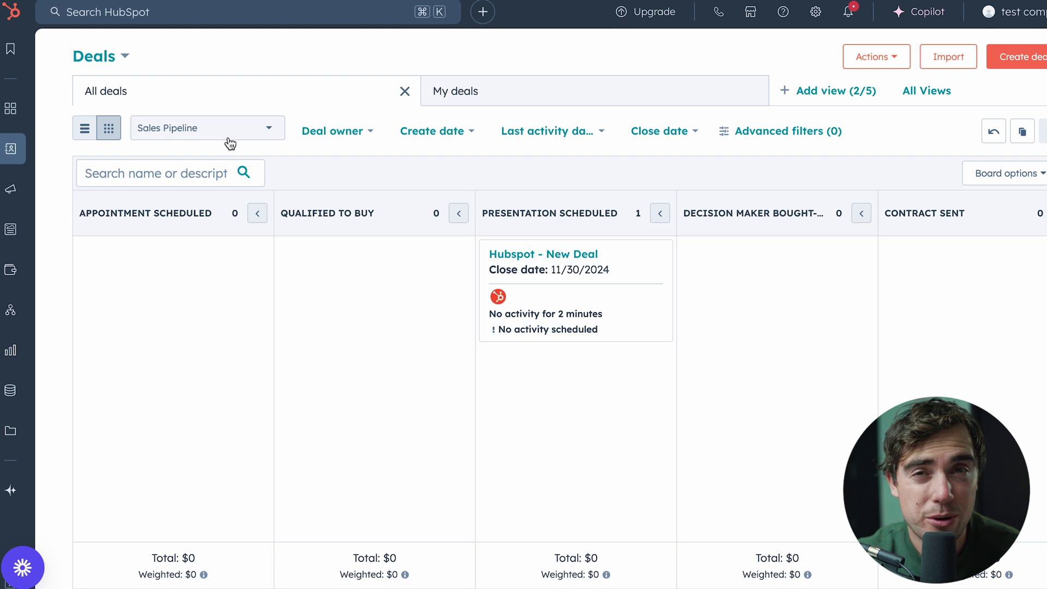
pyautogui.click(234, 137)
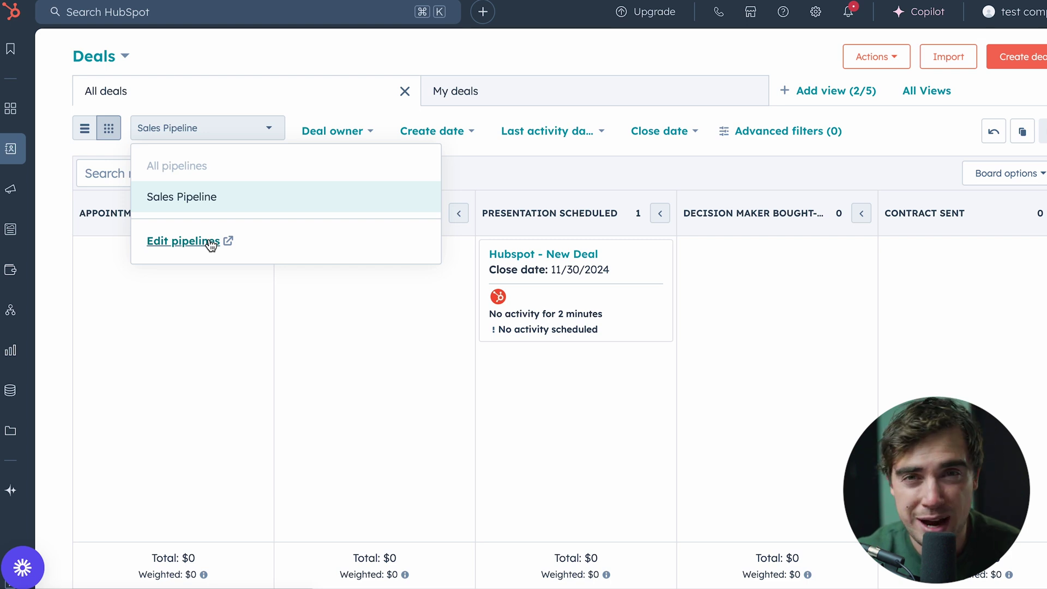
pyautogui.click(575, 217)
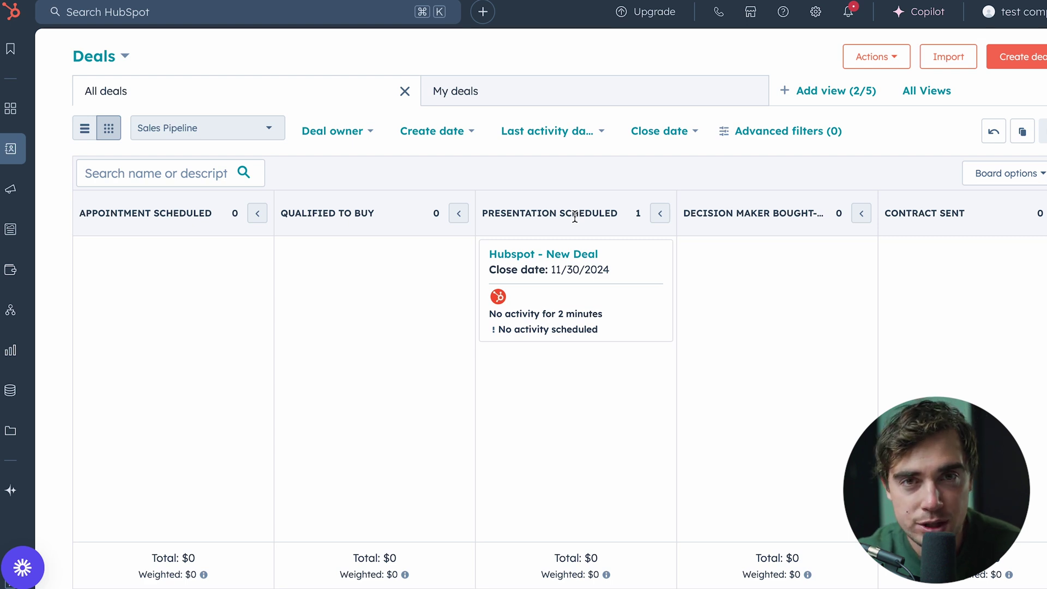
pyautogui.click(802, 132)
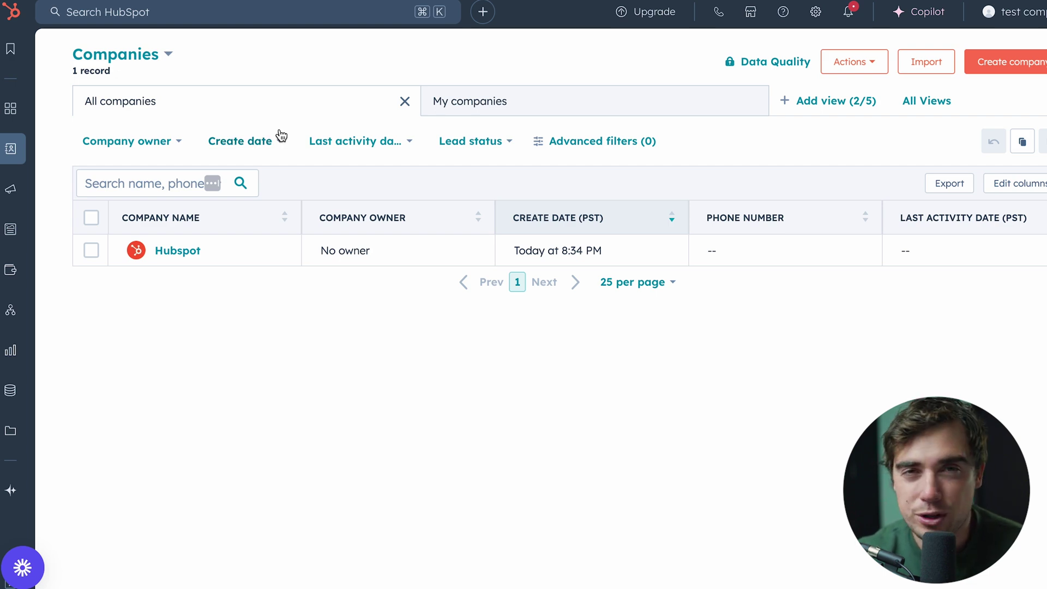
# Start an Import from the Companies page on the way to Marketing Email
pyautogui.moveTo(8, 150)
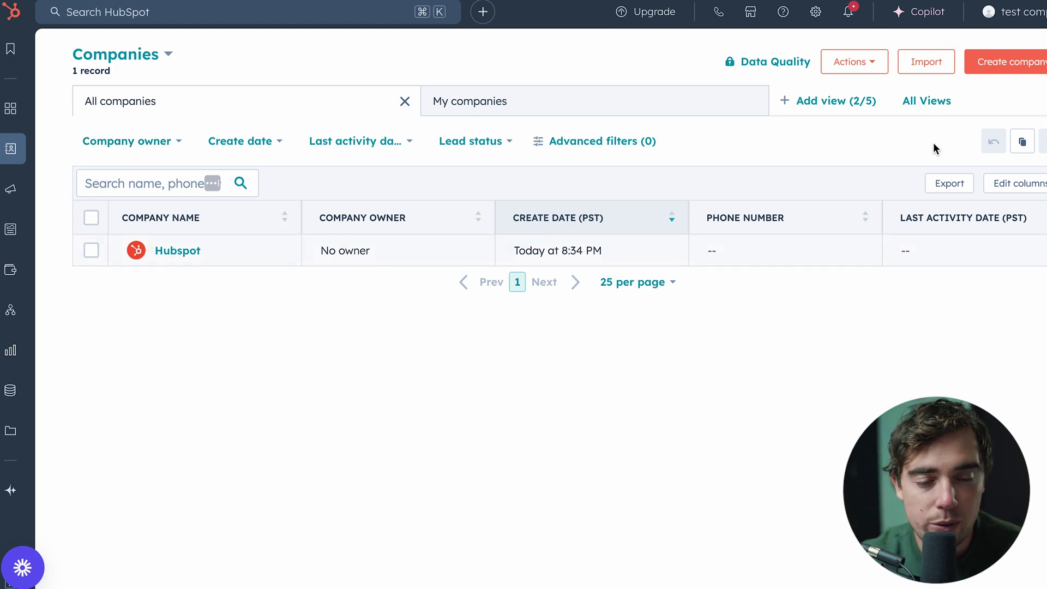
pyautogui.click(927, 67)
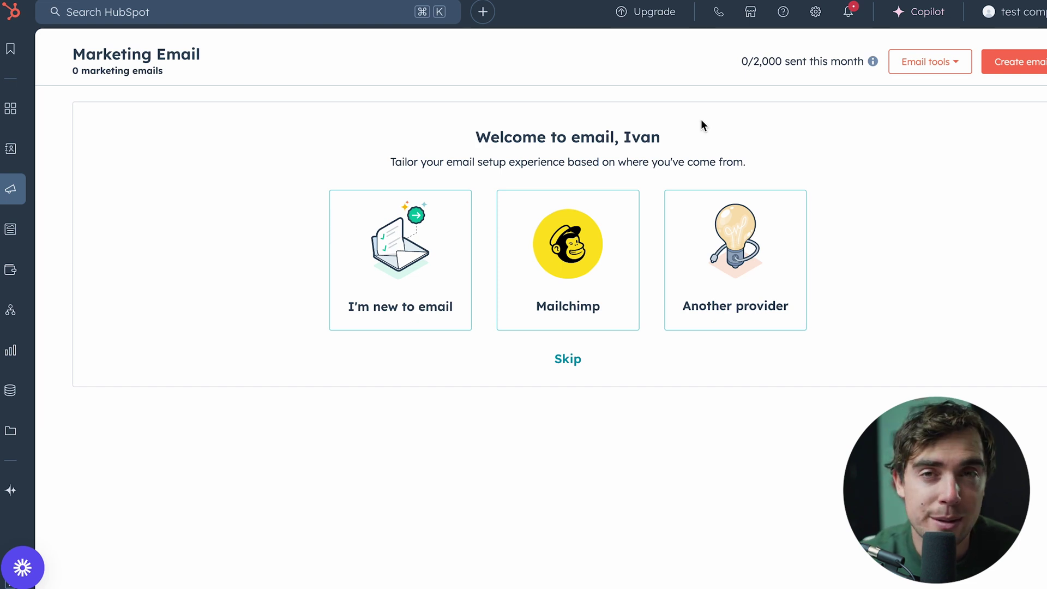
# Skip the marketing email setup guide and confirm removing the setup screen
pyautogui.moveTo(32, 206)
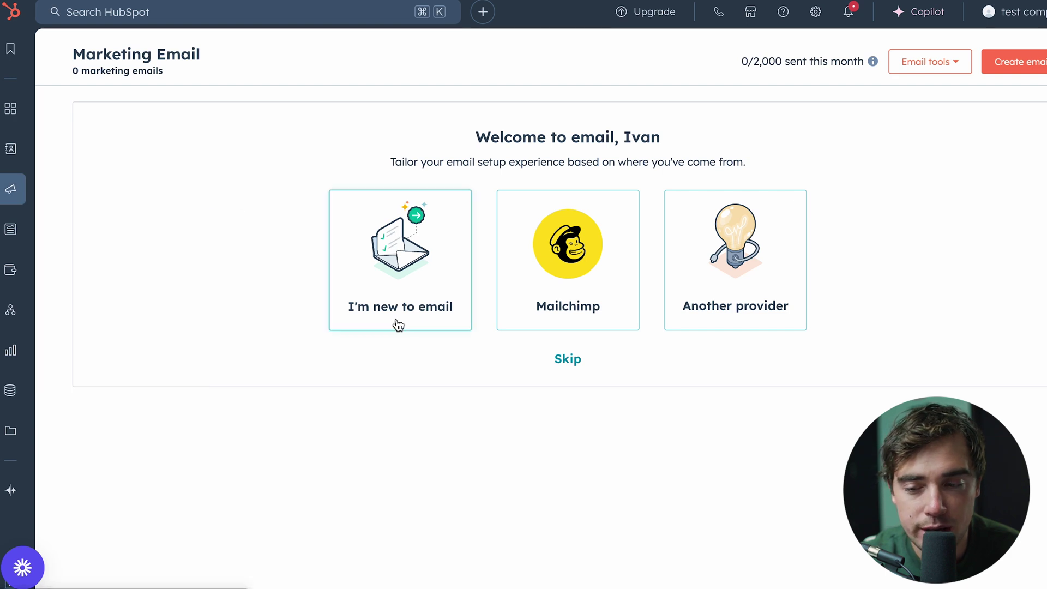
pyautogui.click(568, 360)
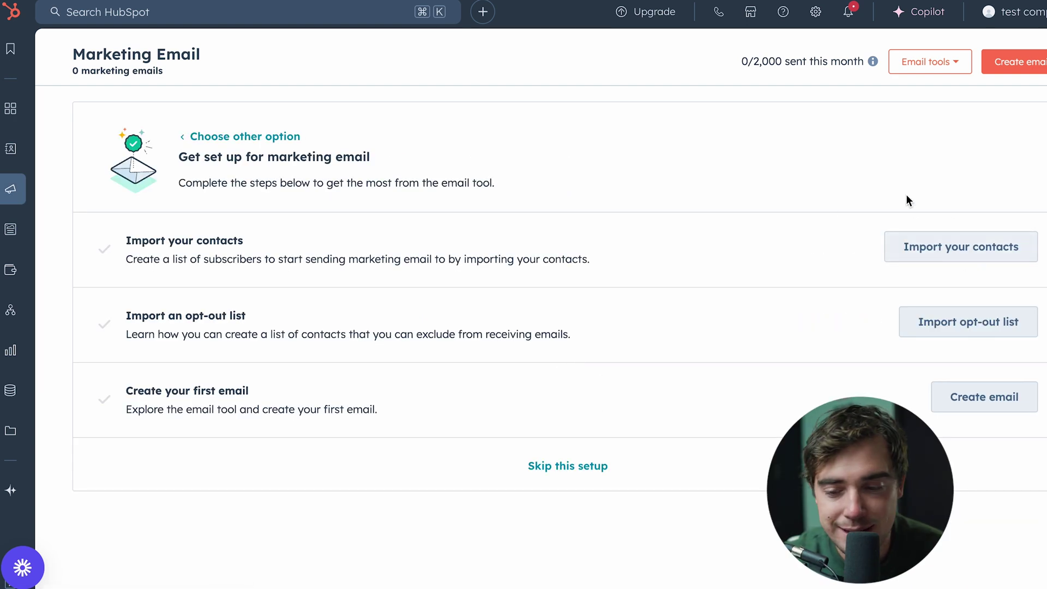
pyautogui.moveTo(977, 272)
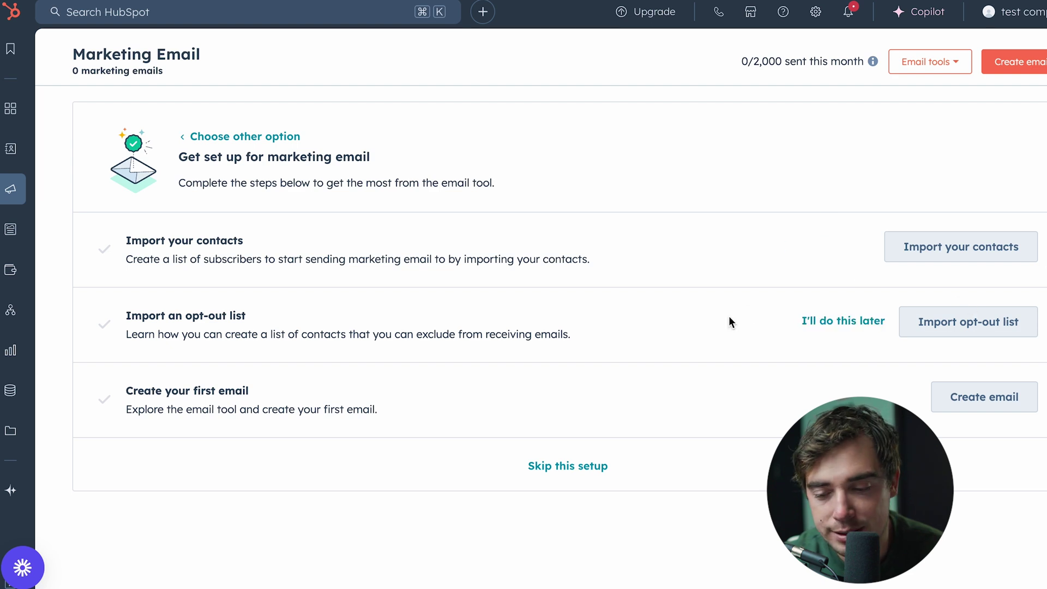
pyautogui.moveTo(807, 420)
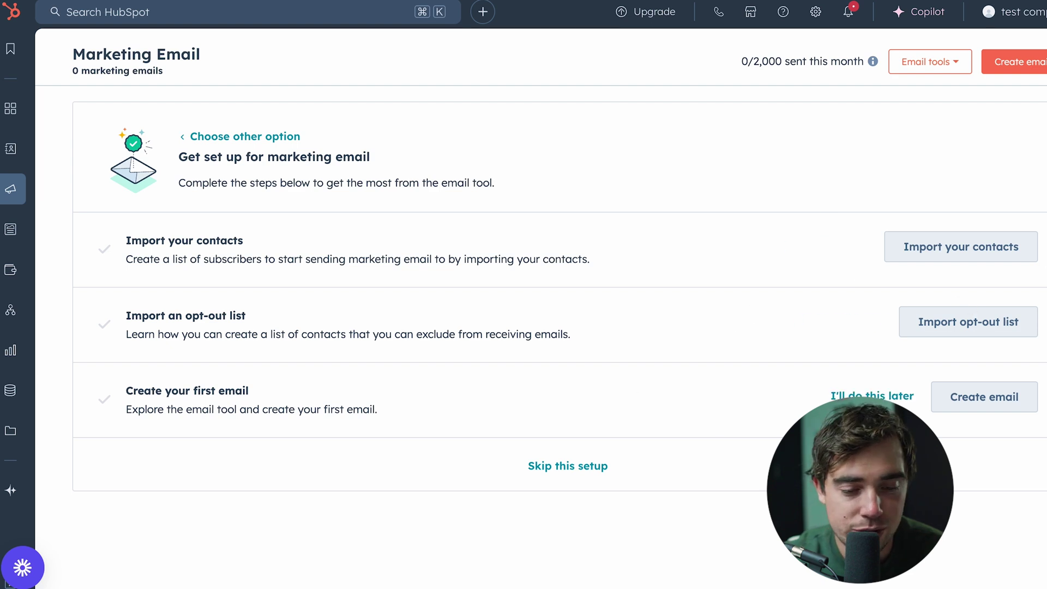
pyautogui.click(567, 470)
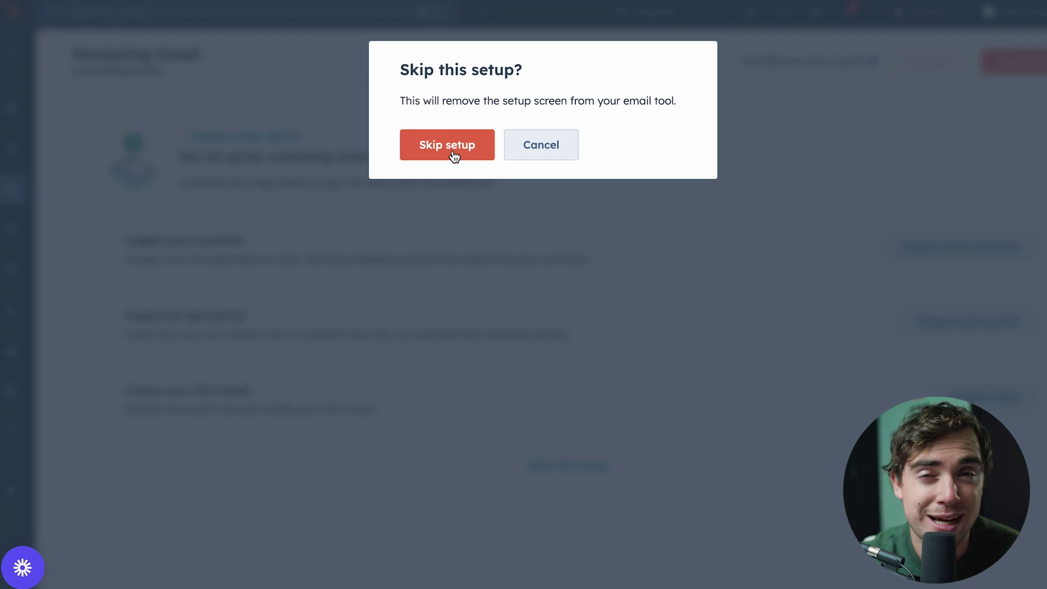
pyautogui.click(336, 262)
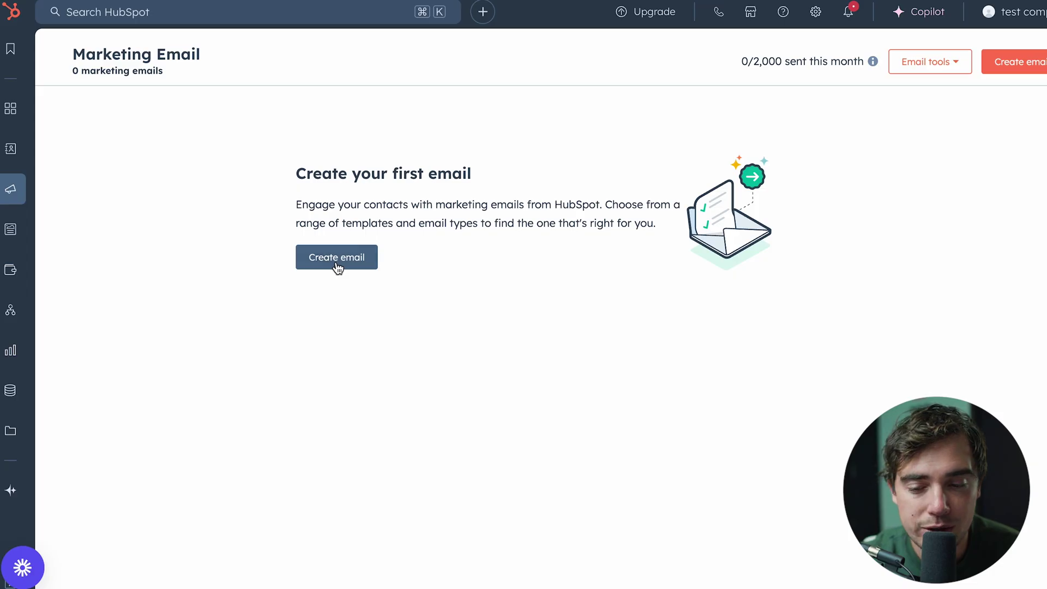
# Create a Regular email from the Ecommerce Re Engagement template
pyautogui.click(903, 136)
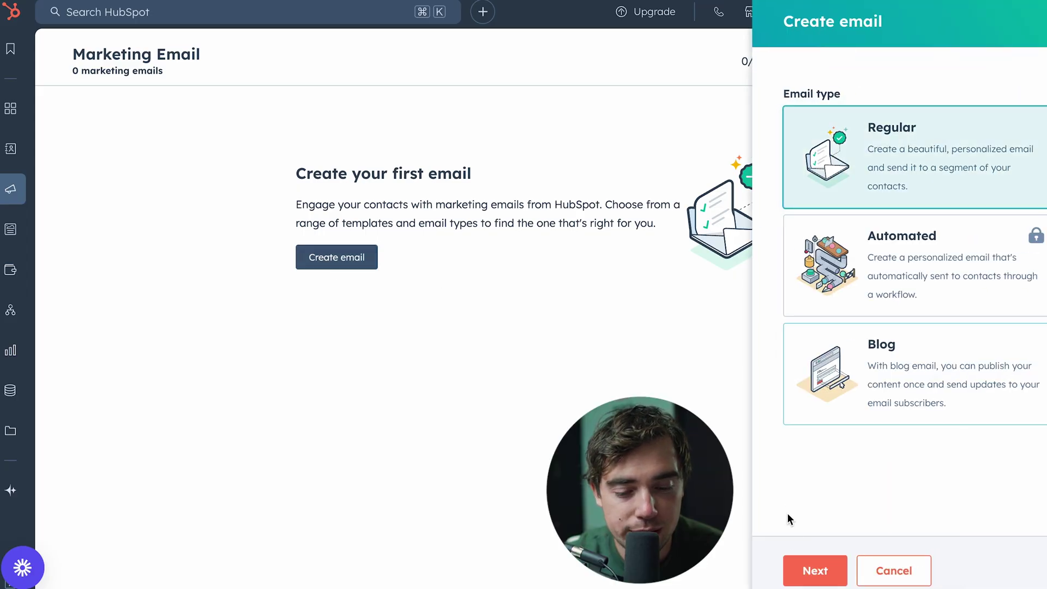
pyautogui.click(809, 571)
pyautogui.scroll(-3, 355, 314)
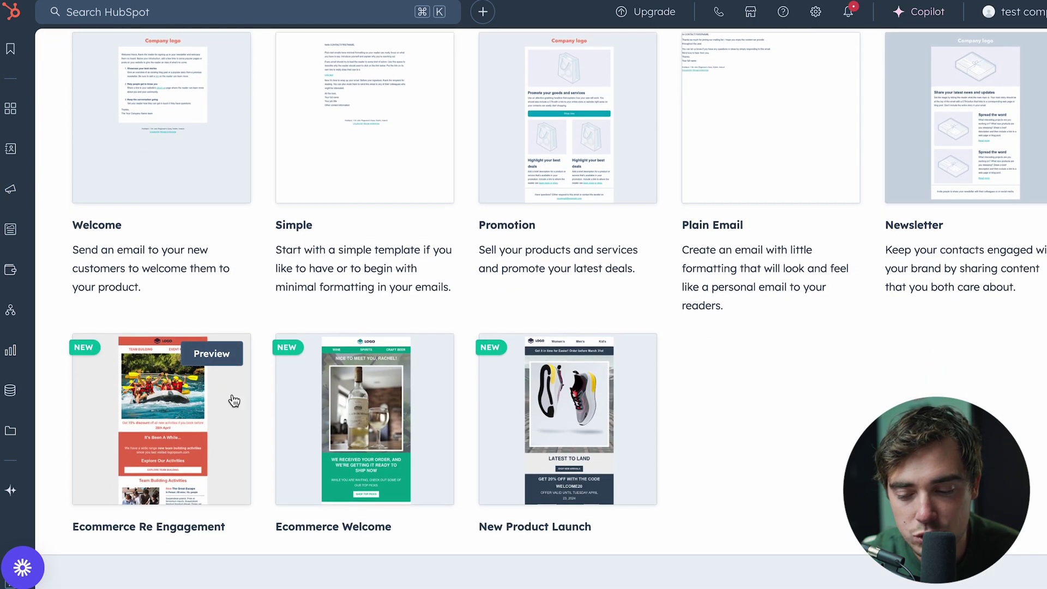
pyautogui.click(210, 354)
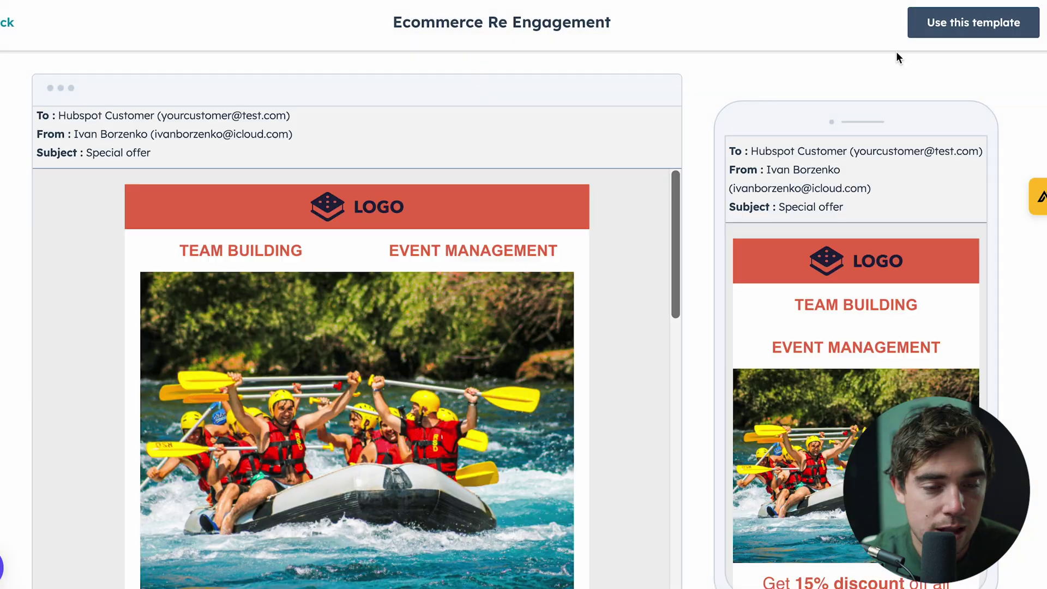
pyautogui.click(970, 21)
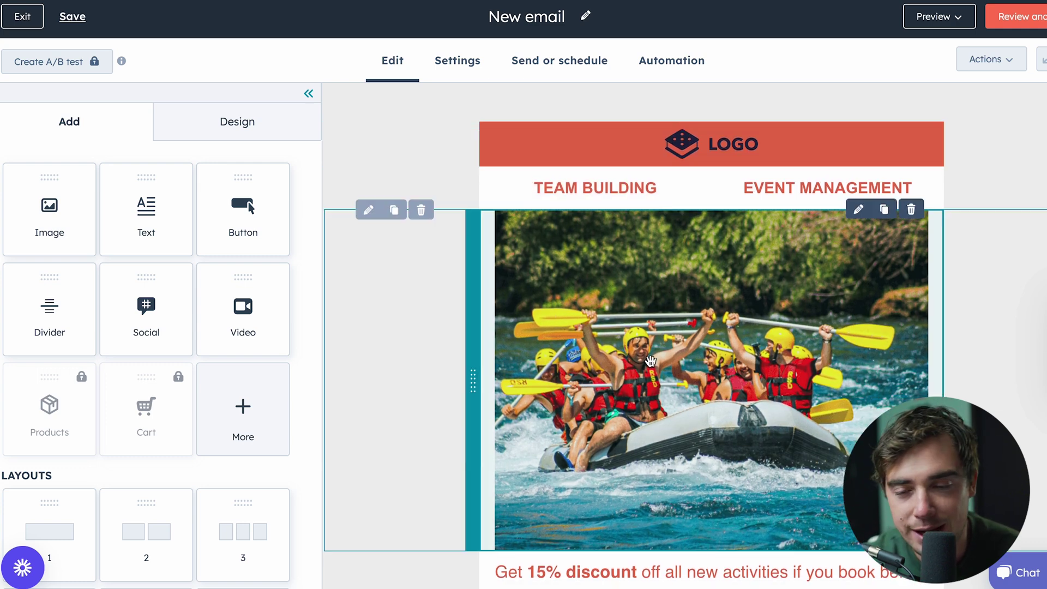
pyautogui.scroll(-2, 124, 338)
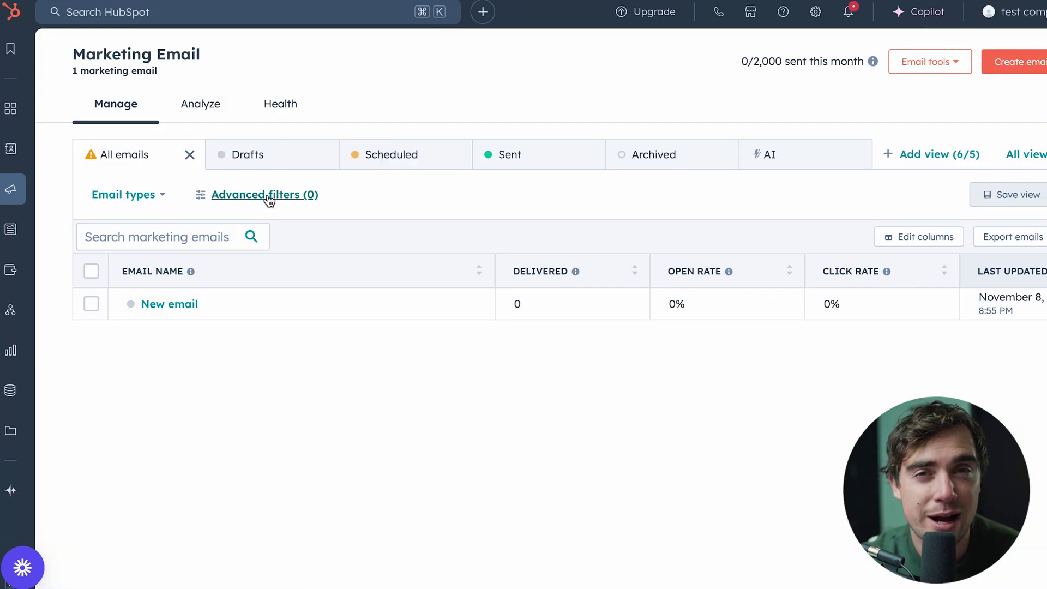
# Open the Analyze view and review the 0 sent and 0% open, click and delivery rates for 10/09/2024–11/08/2024
pyautogui.click(193, 106)
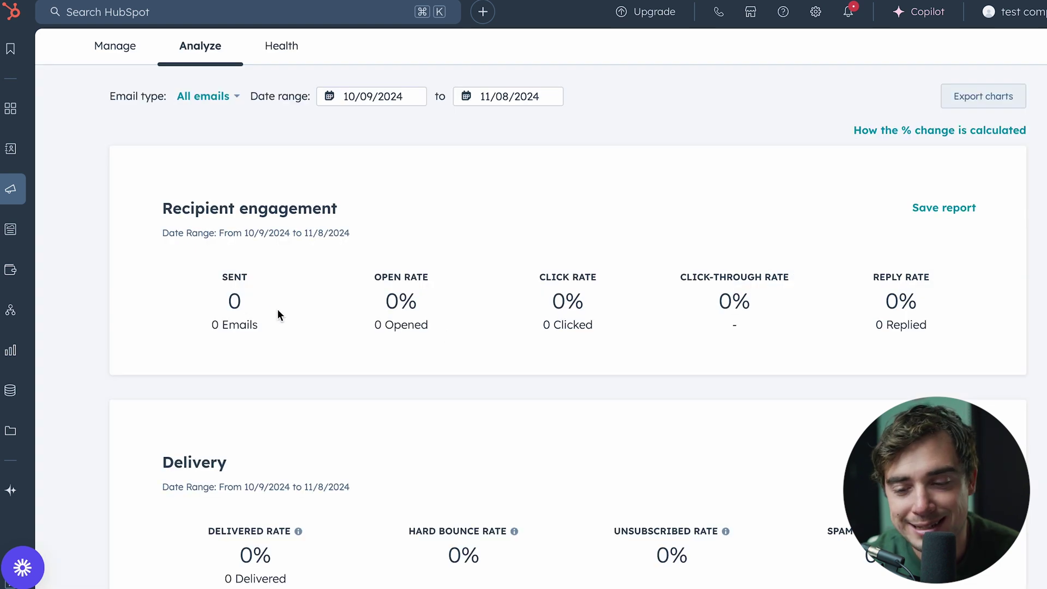
pyautogui.scroll(-3, 322, 285)
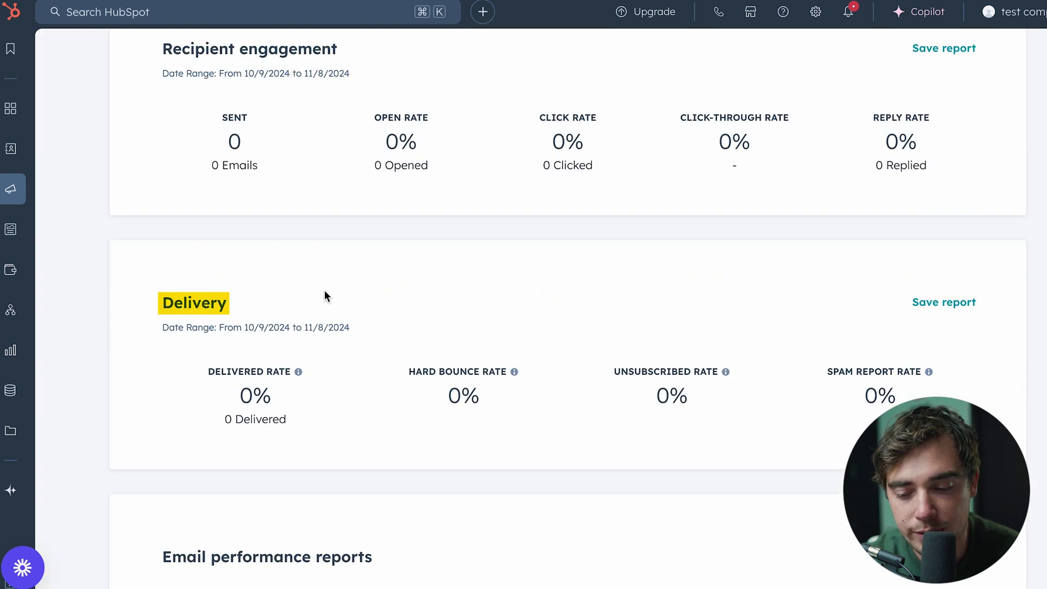
pyautogui.scroll(-5, 325, 290)
pyautogui.scroll(-9, 245, 257)
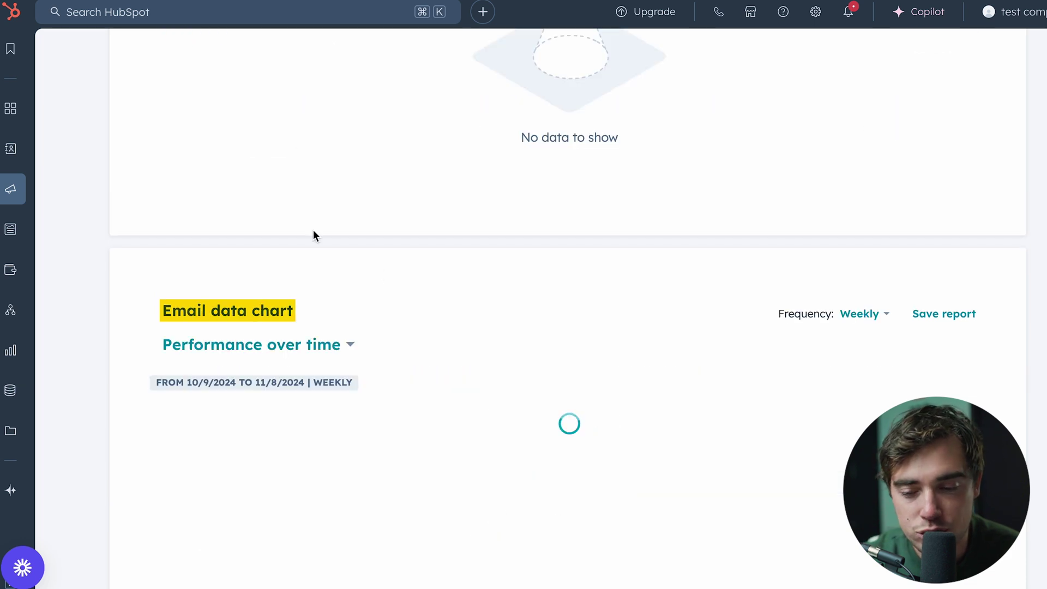
pyautogui.scroll(20, 283, 284)
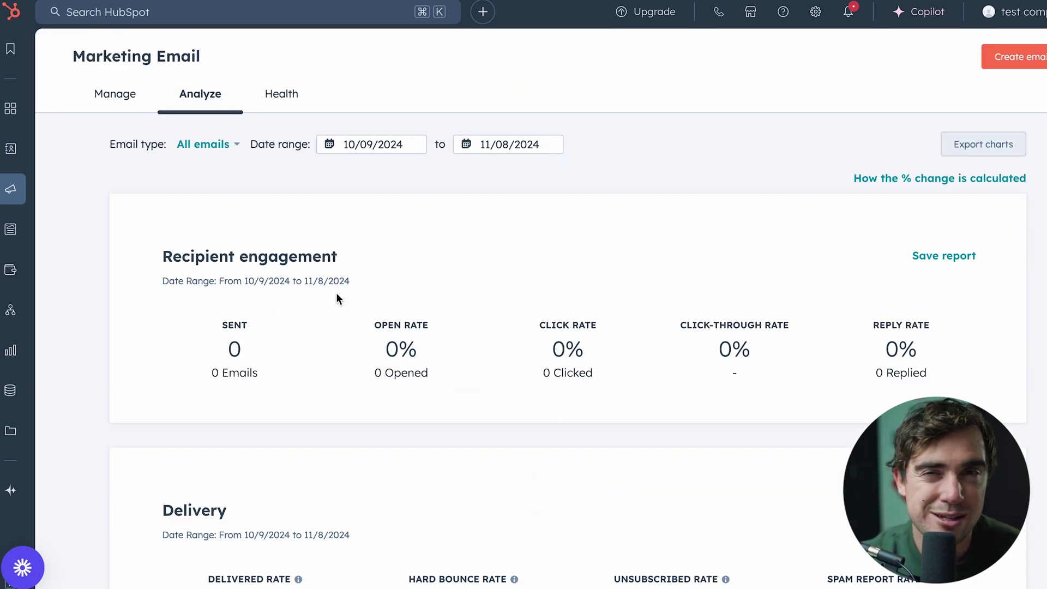
pyautogui.moveTo(11, 355)
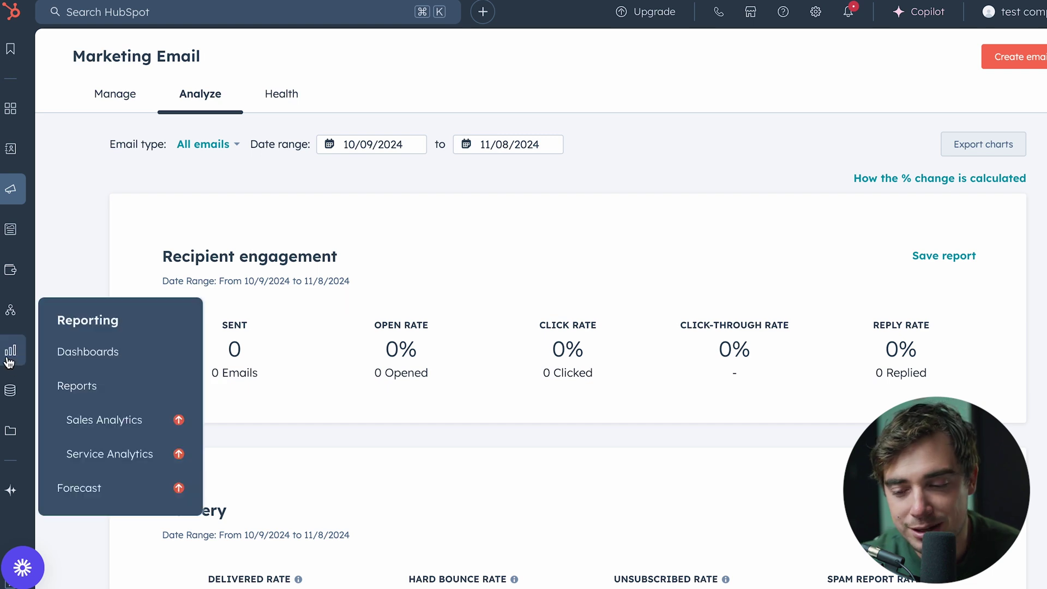
# Create a dashboard from the Email Overview template, shared with Everyone to view and edit
pyautogui.click(89, 352)
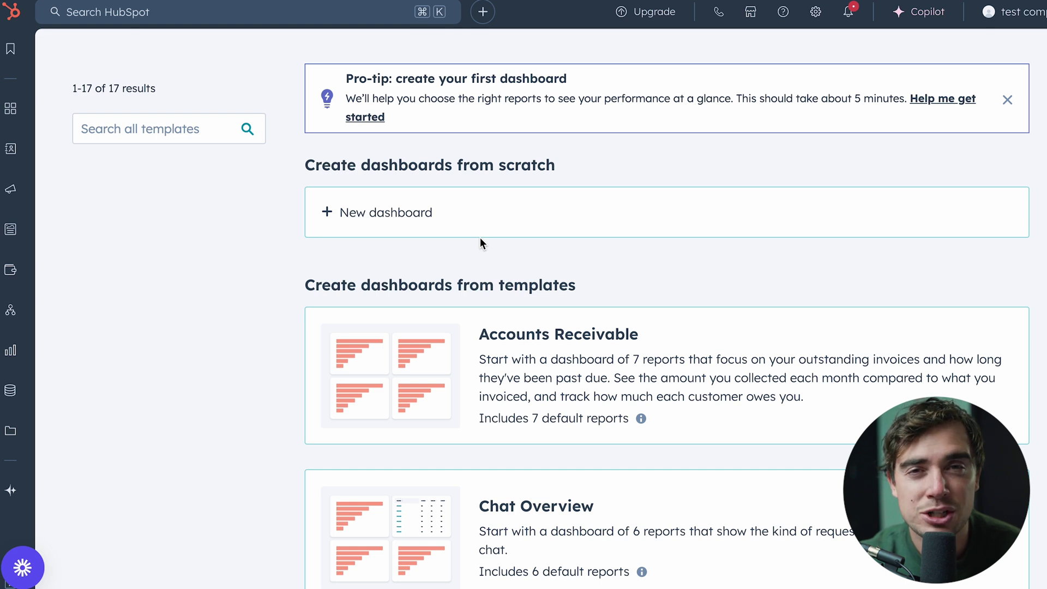
pyautogui.scroll(-10, 515, 320)
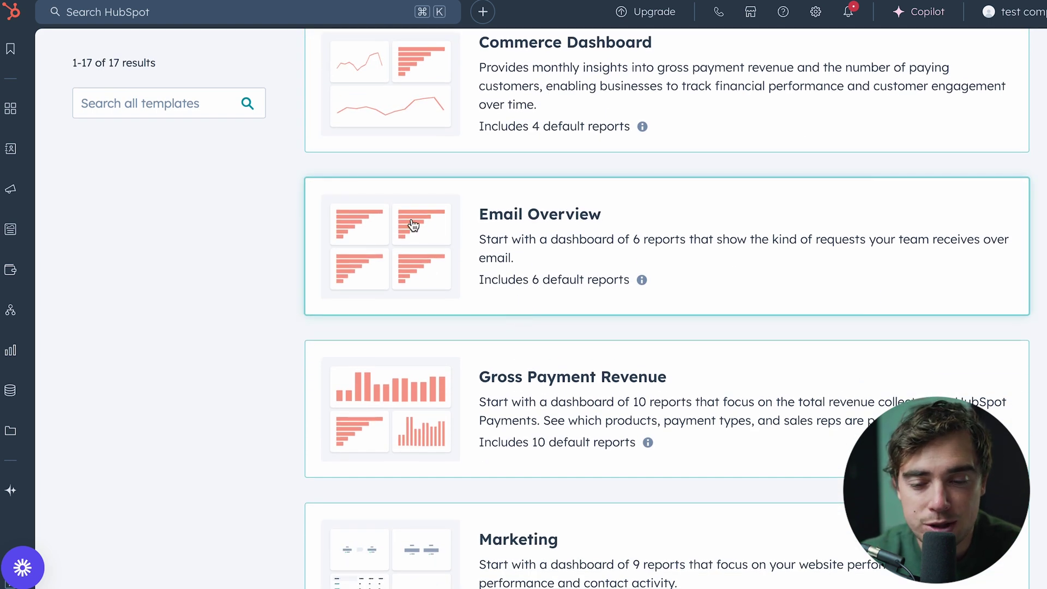
pyautogui.click(506, 259)
pyautogui.click(984, 566)
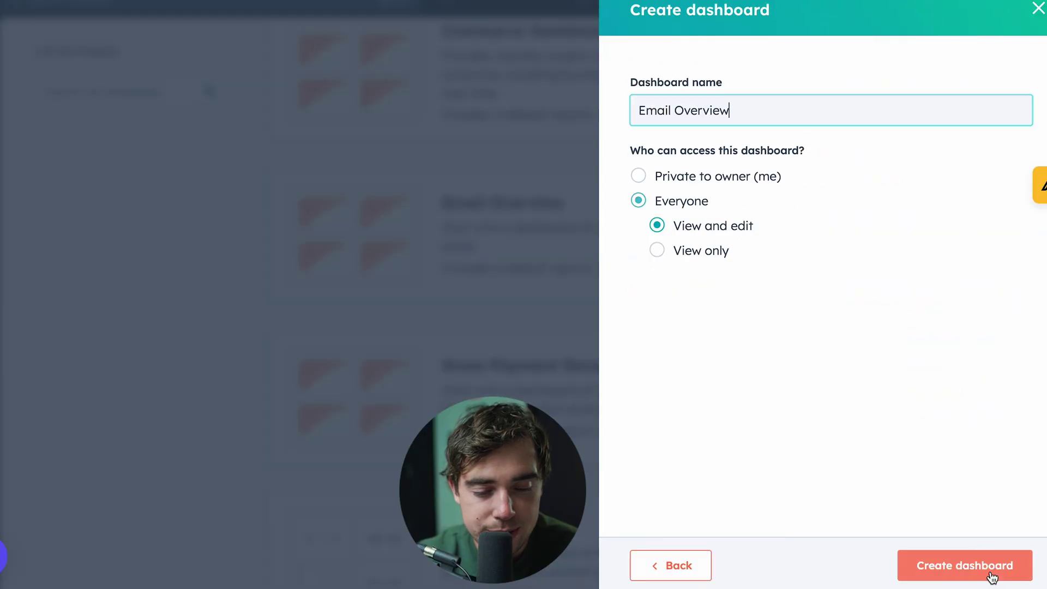
pyautogui.click(938, 568)
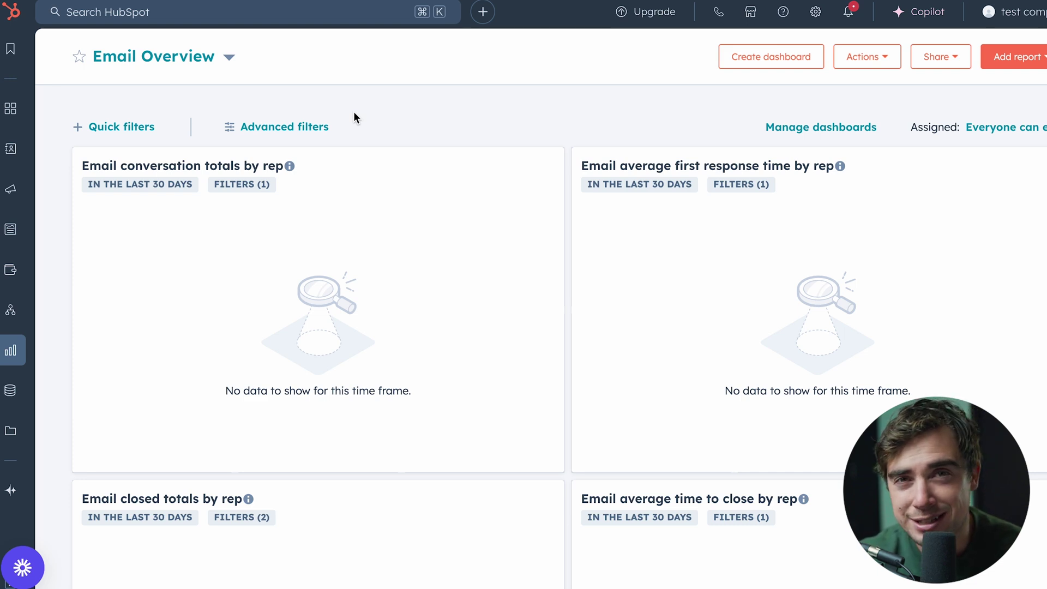
# Scroll through the new Email Overview dashboard to review its reports
pyautogui.scroll(-1, 354, 113)
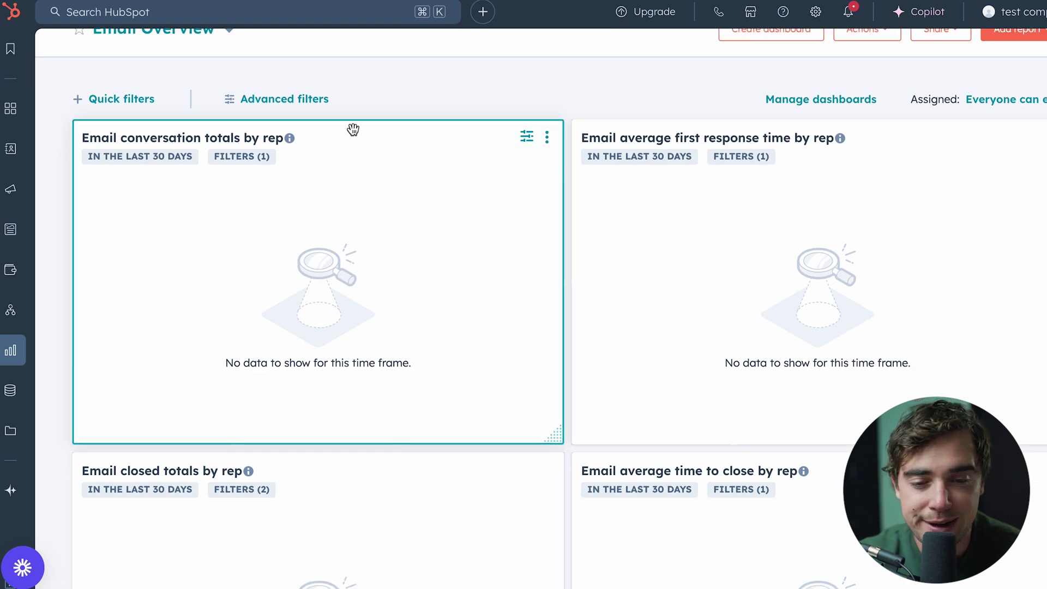
pyautogui.scroll(-3, 300, 450)
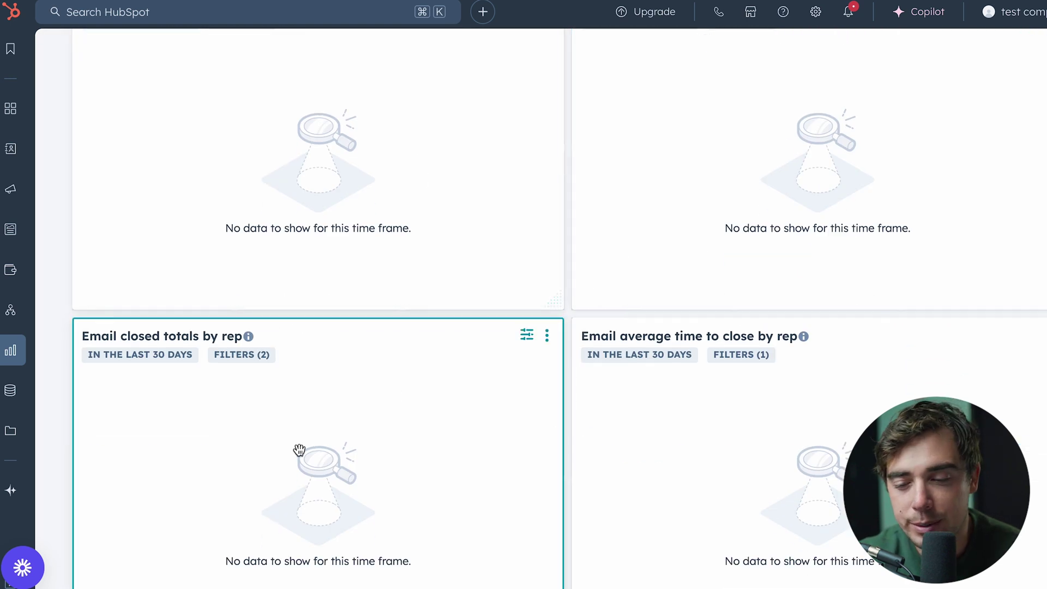
pyautogui.scroll(-10, 339, 472)
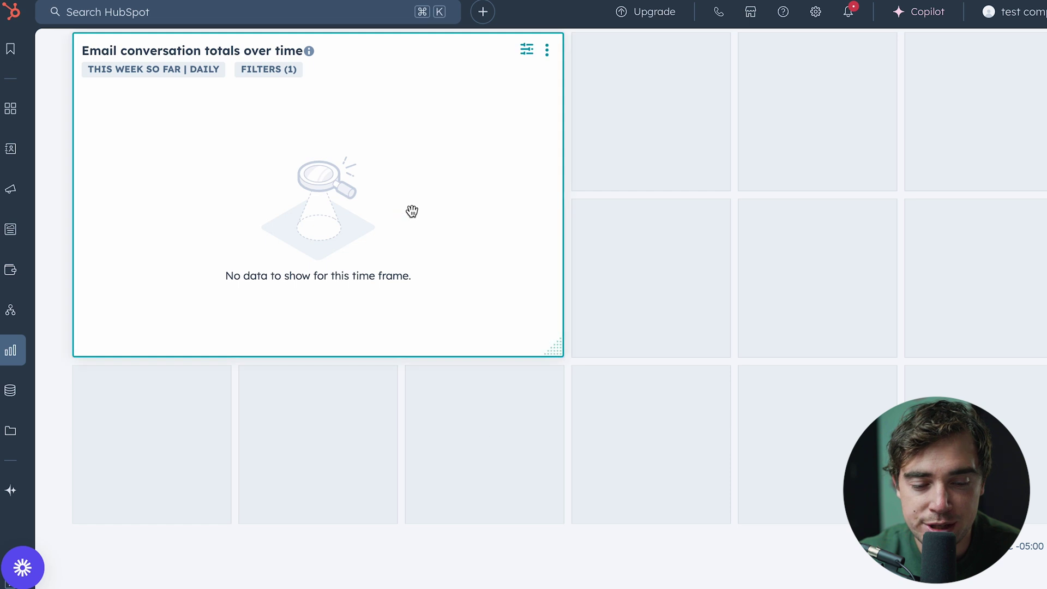
pyautogui.scroll(3, 412, 211)
pyautogui.scroll(10, 629, 362)
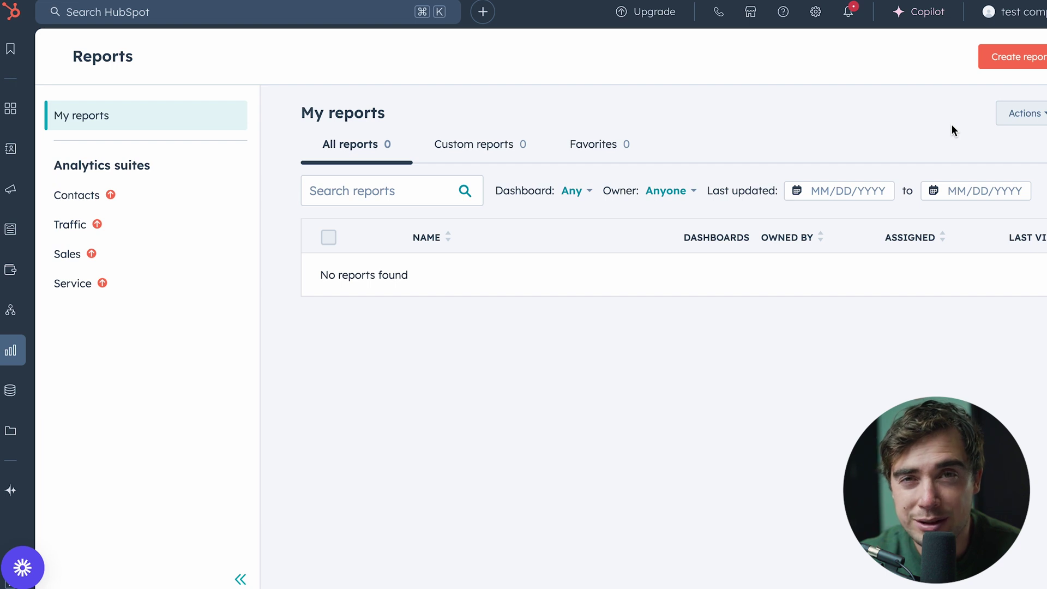
# Browse the Create report template list and check the Data sources filter without choosing a source
pyautogui.click(1012, 57)
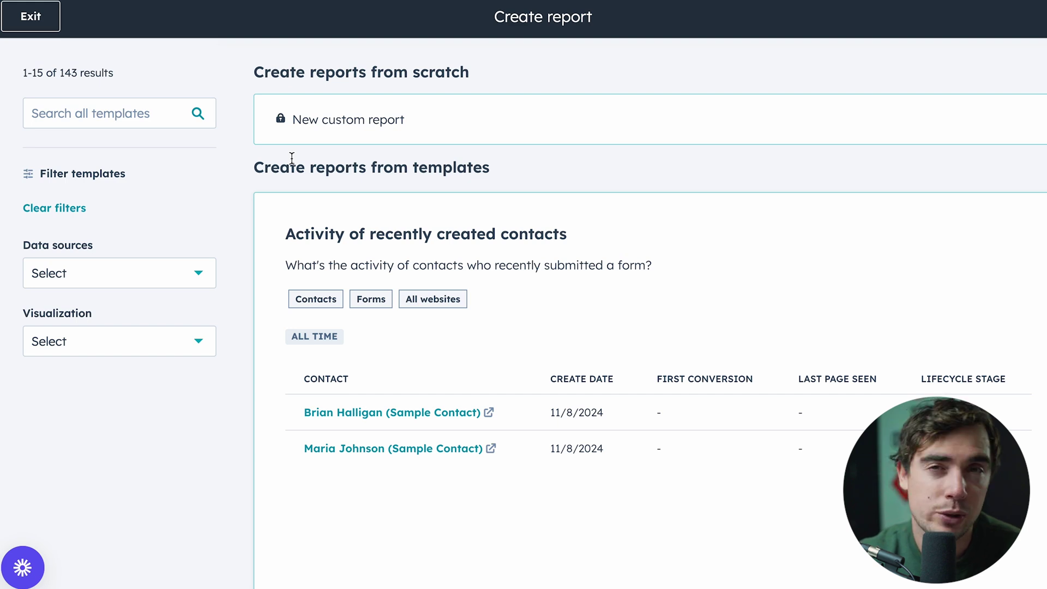
pyautogui.scroll(-2, 444, 278)
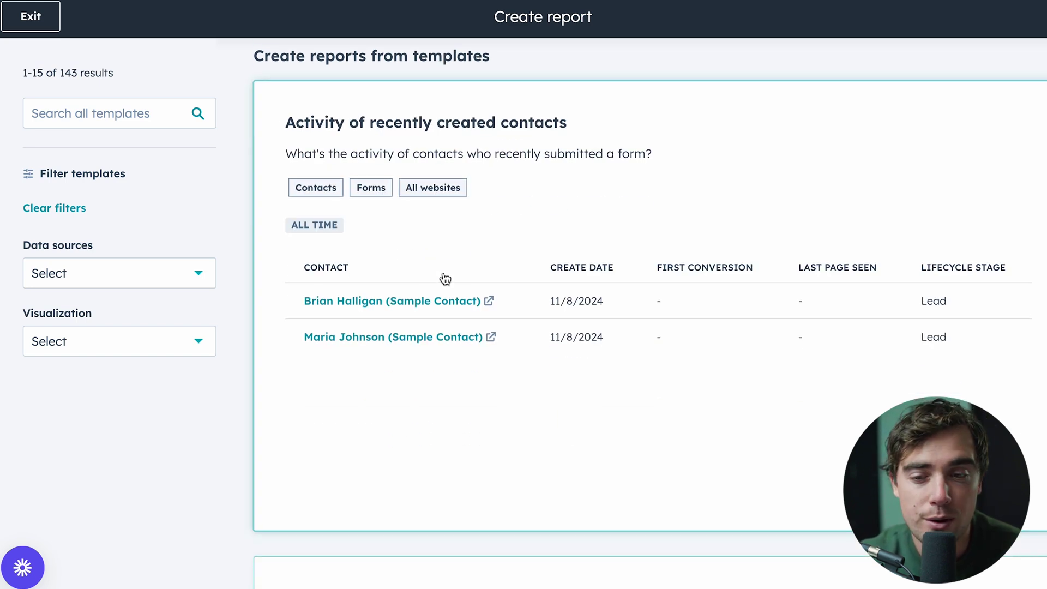
pyautogui.scroll(2, 442, 375)
pyautogui.scroll(-20, 443, 375)
pyautogui.scroll(-20, 444, 375)
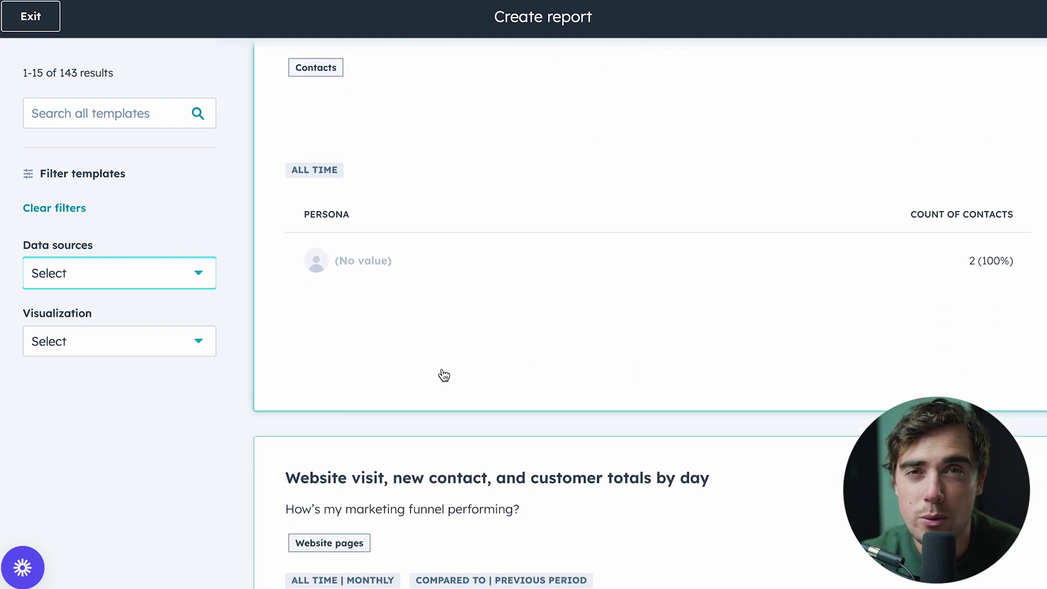
pyautogui.click(106, 280)
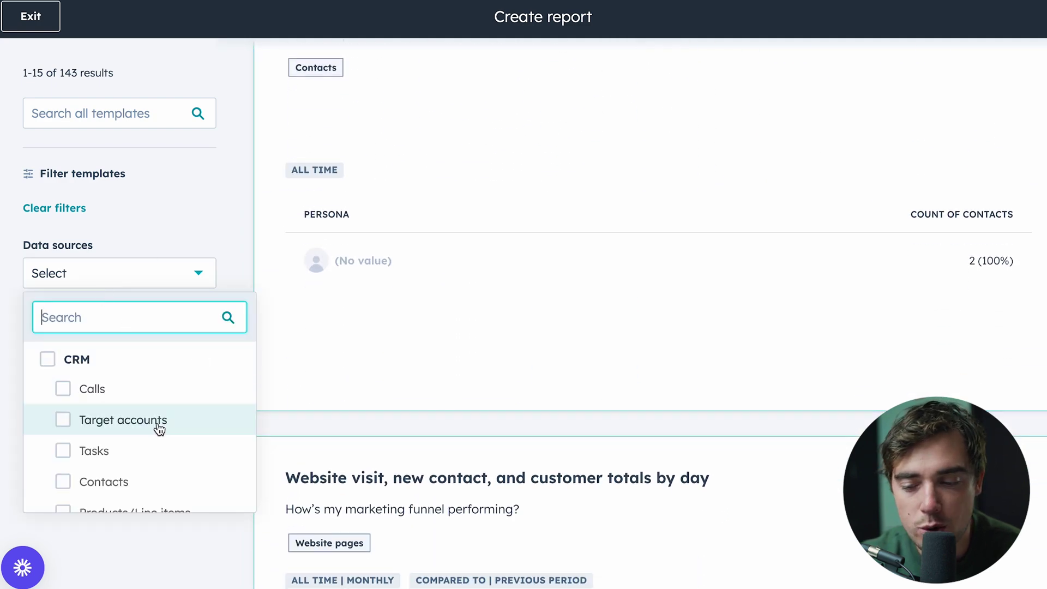
pyautogui.click(89, 272)
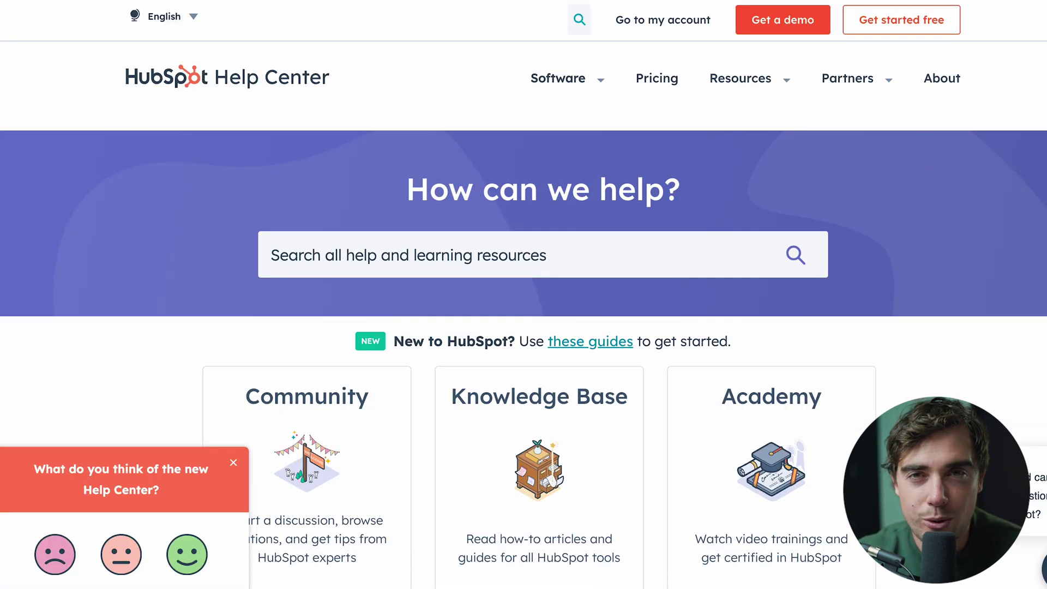
# Scroll the Help Center home page down to the Community, Knowledge Base and Academy resources
pyautogui.scroll(-5, 69, 187)
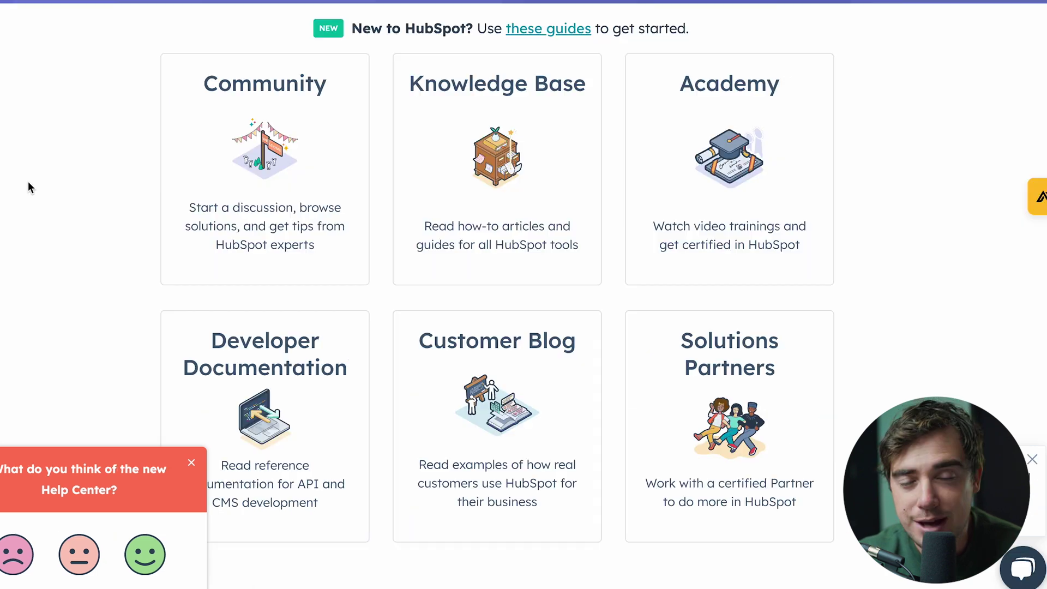